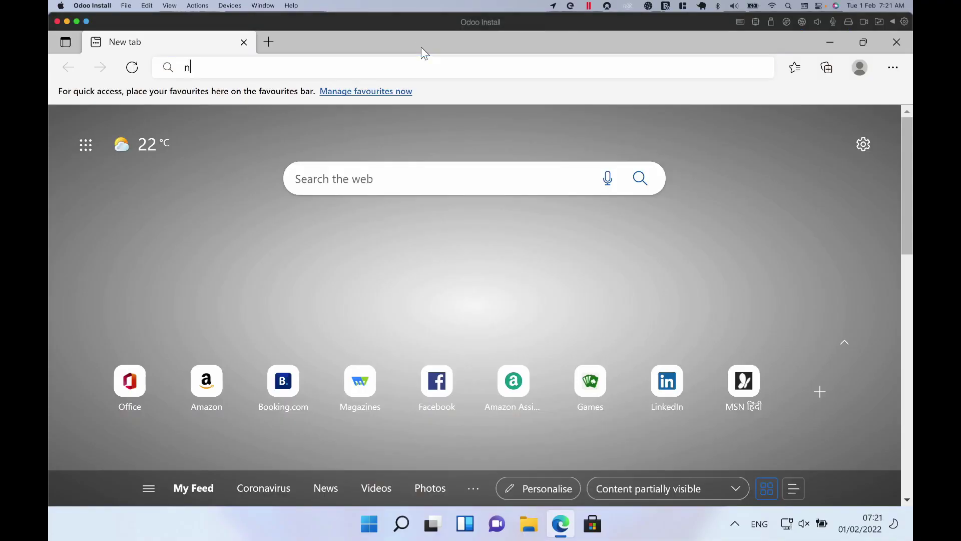
# Step: Go to nightly.odoo.com in Microsoft Edge
pyautogui.write('nigh')
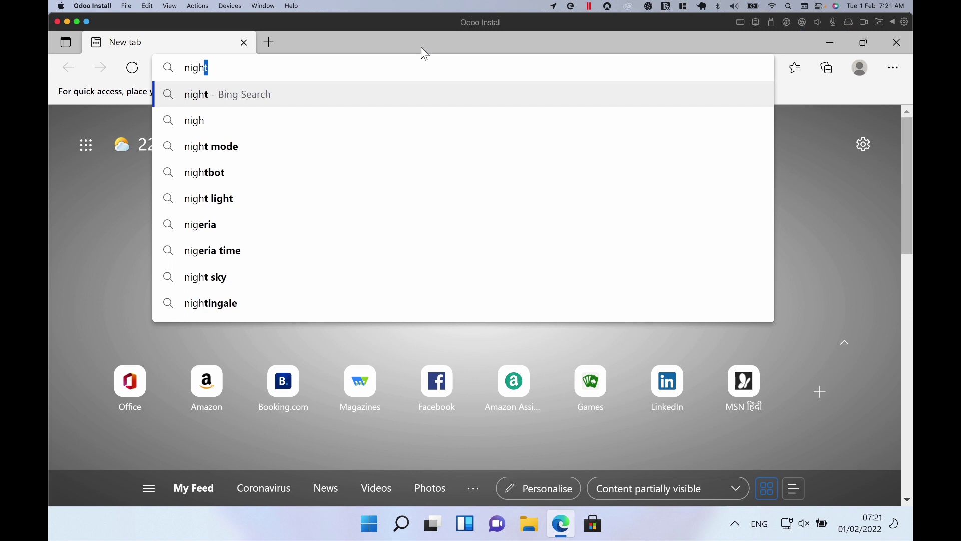
pyautogui.write('tl')
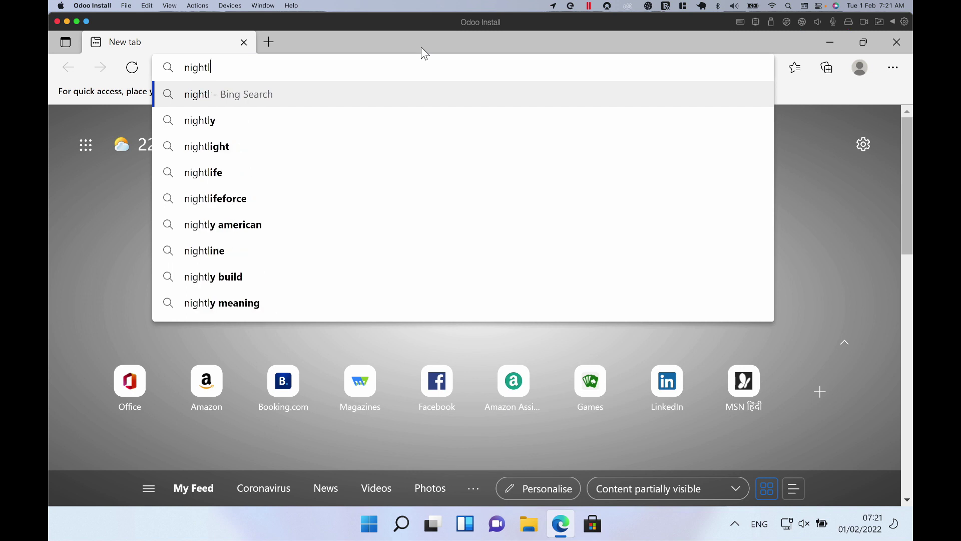
pyautogui.write('y.odoo.com')
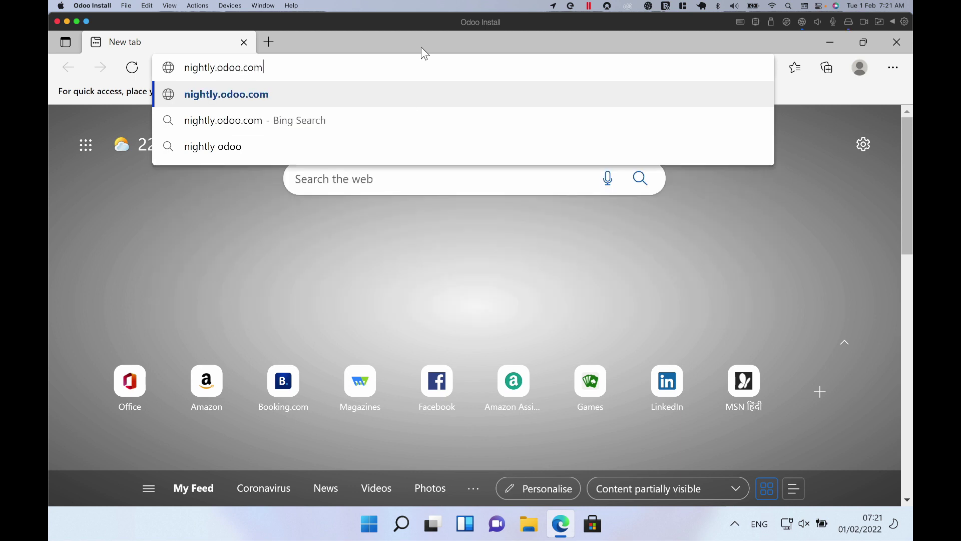
pyautogui.press('Return')
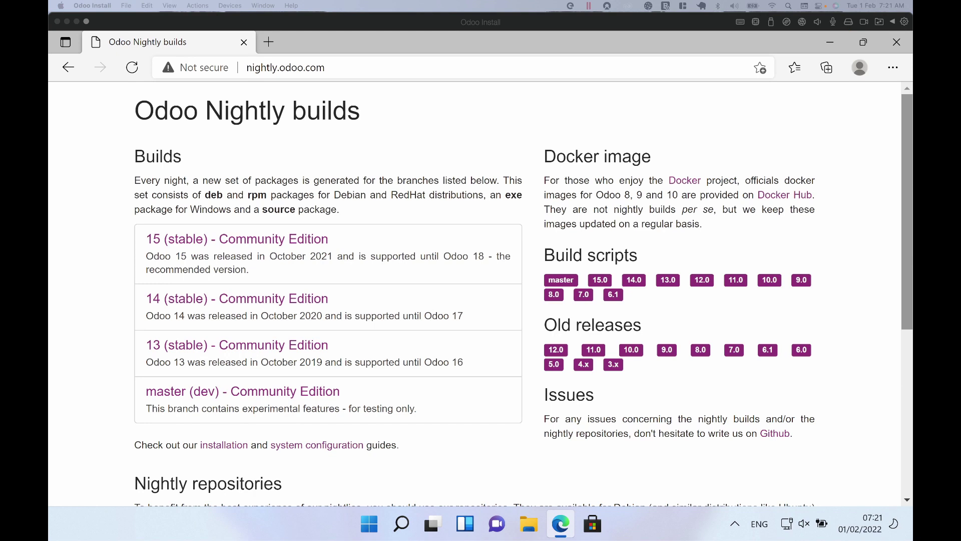
# Step: Open the windows/ builds folder under 15 (stable) Community Edition
pyautogui.click(481, 220)
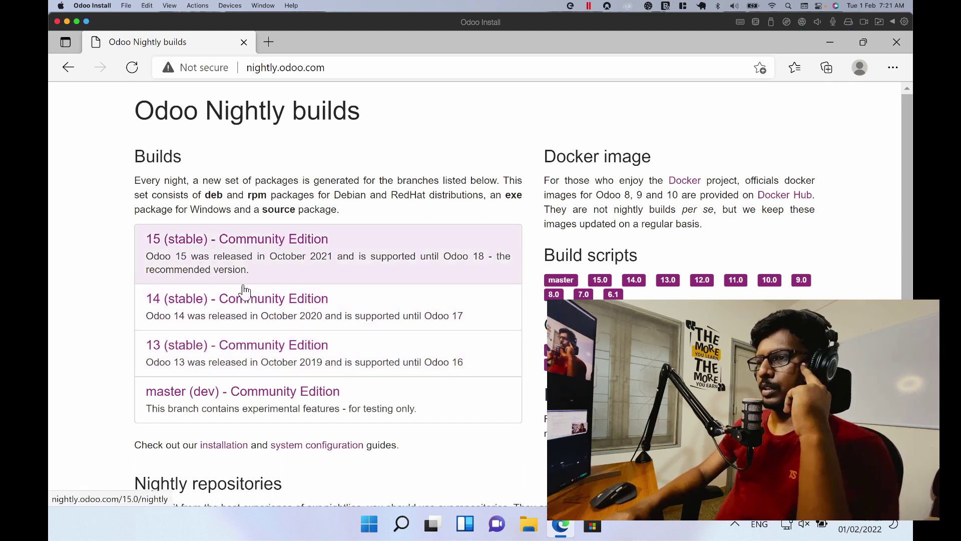
pyautogui.click(267, 261)
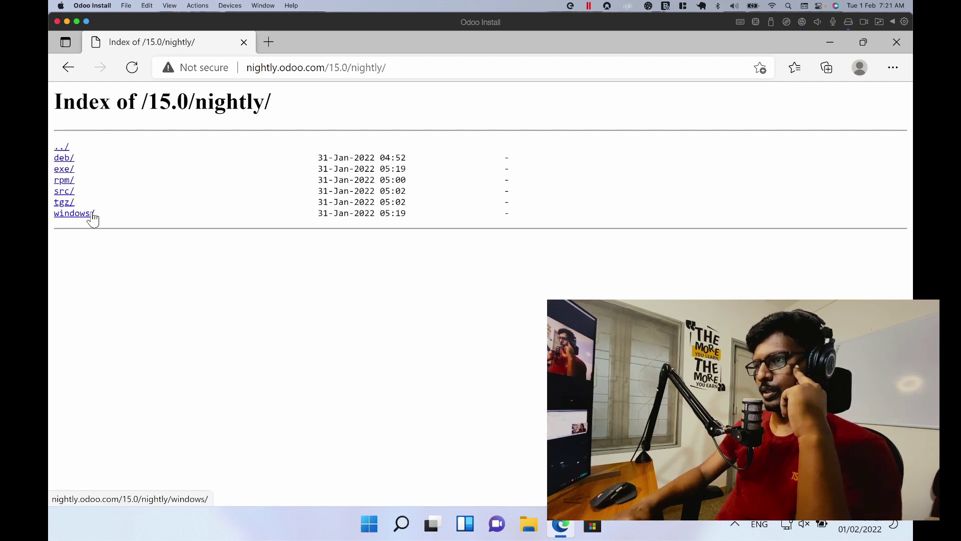
pyautogui.click(72, 74)
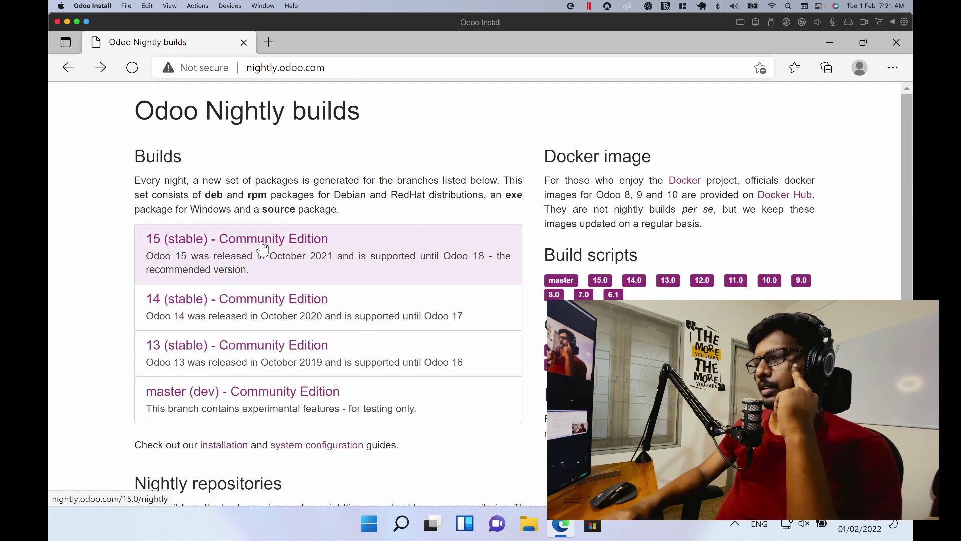
pyautogui.click(230, 261)
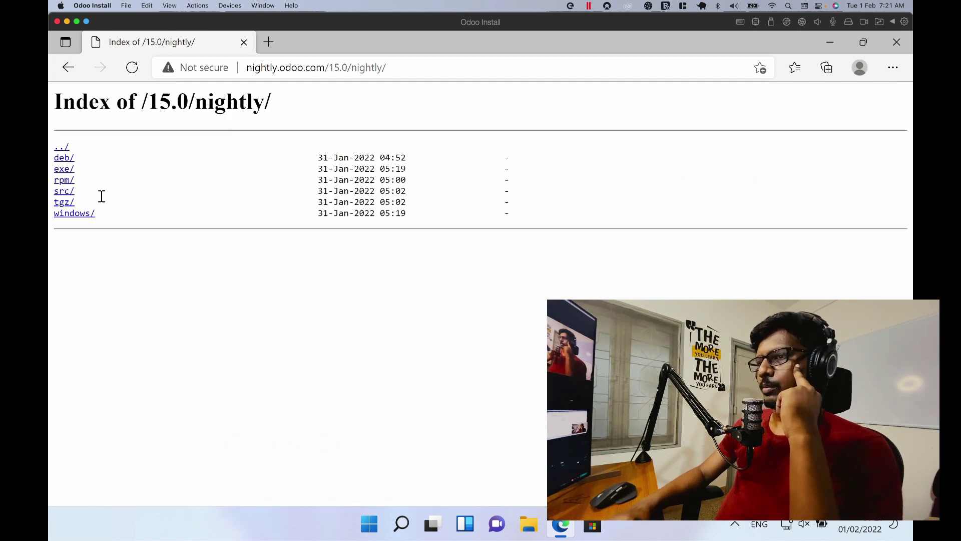
pyautogui.click(84, 216)
# Step: Download odoo_15.0.latest.exe and show it in the Downloads folder
pyautogui.scroll(-13, 240, 404)
pyautogui.scroll(15, 200, 251)
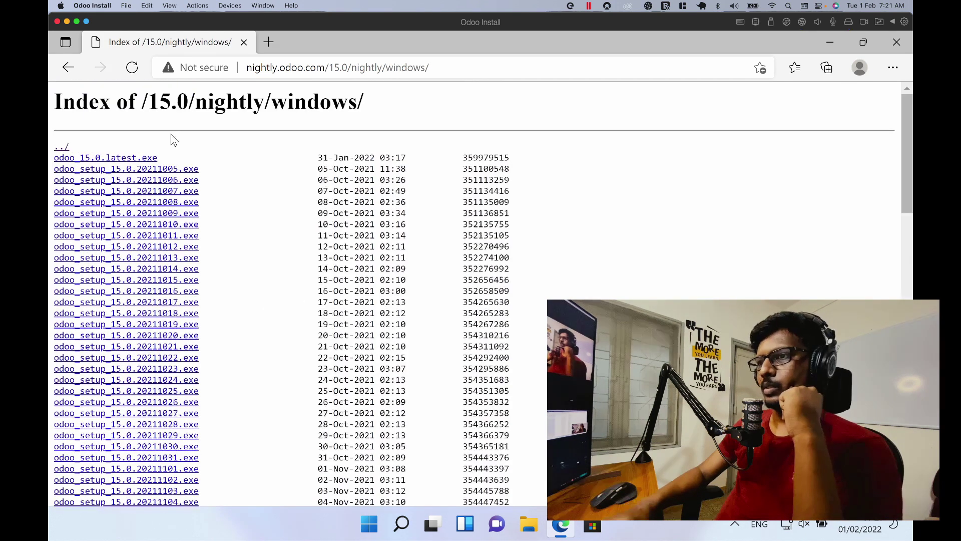
pyautogui.click(131, 158)
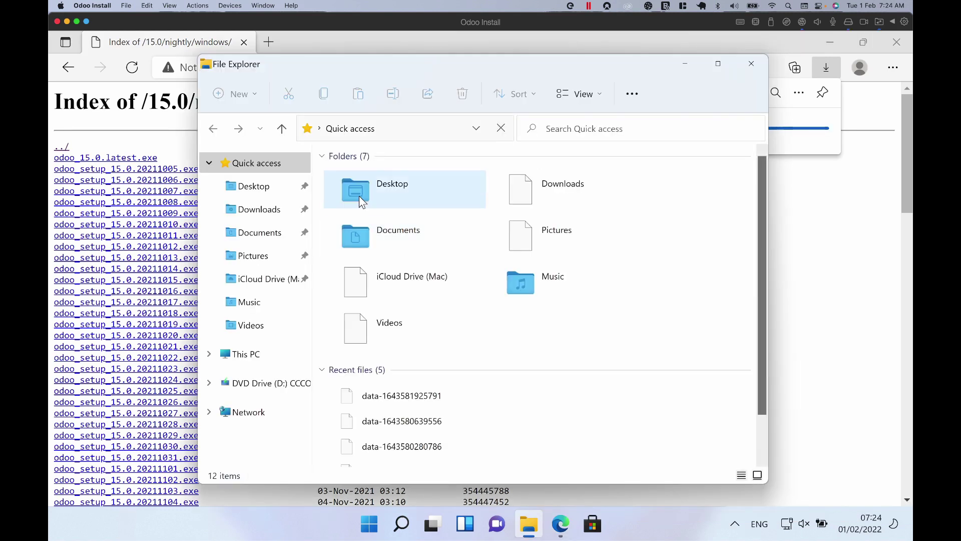
pyautogui.click(259, 209)
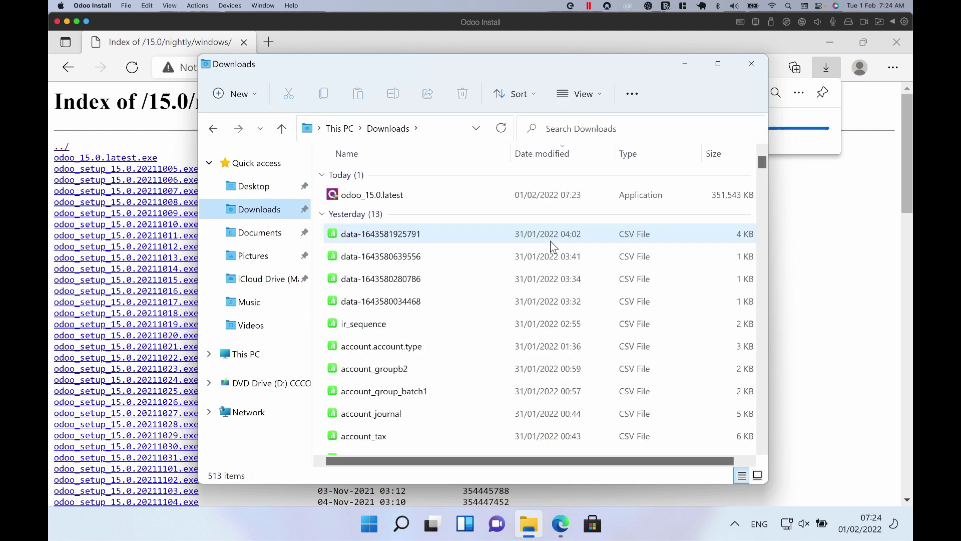
# Step: Run odoo_15.0.latest.exe, approve the UAC prompt, then close Explorer and minimize Edge
pyautogui.doubleClick(522, 197)
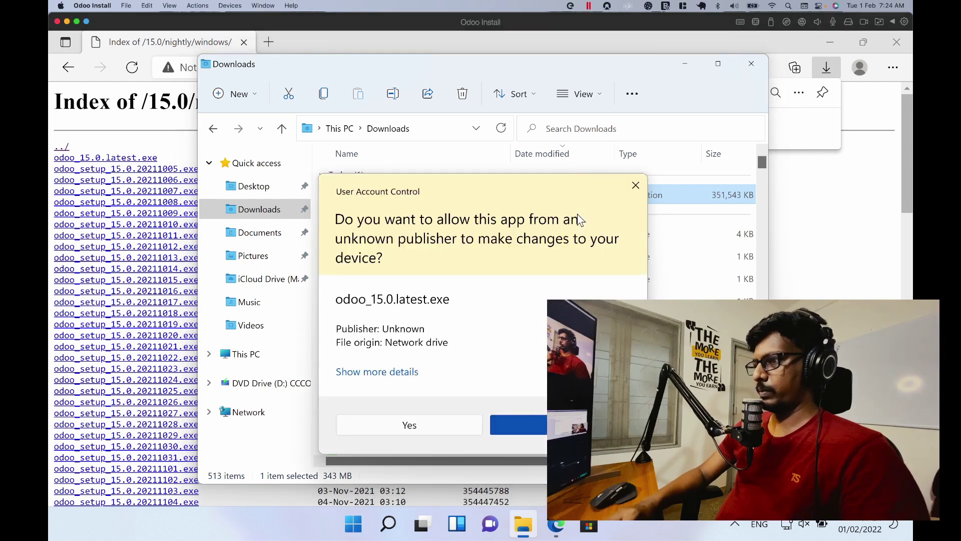
pyautogui.click(406, 424)
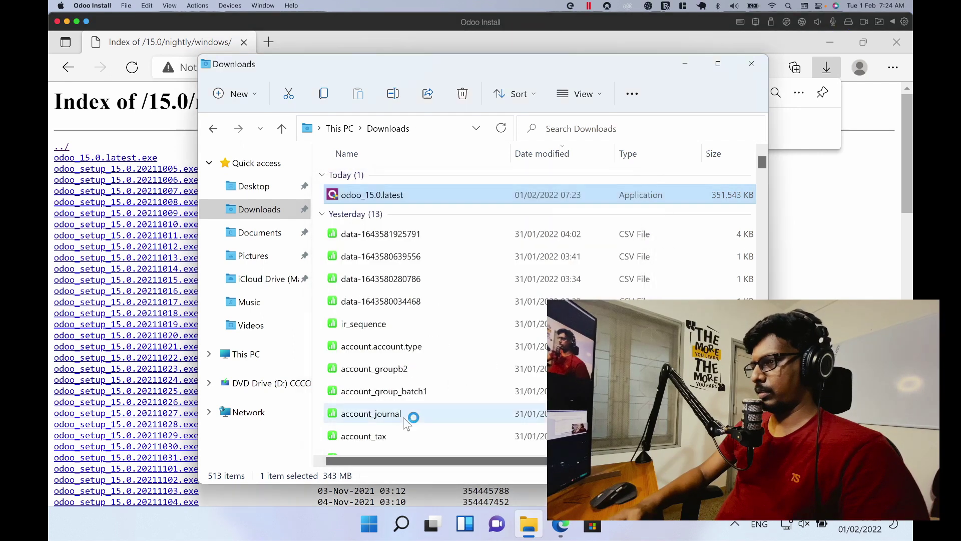
pyautogui.click(752, 69)
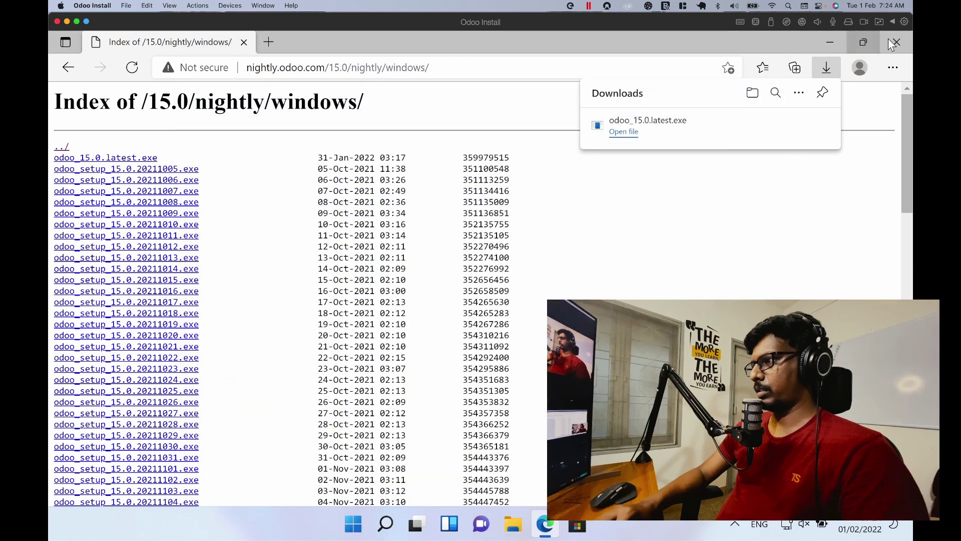
pyautogui.click(831, 43)
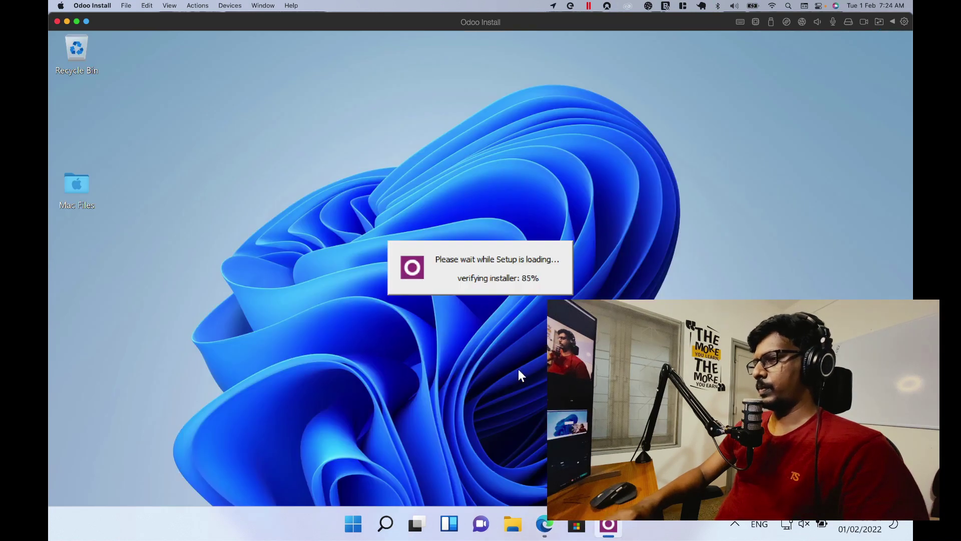
# Step: Confirm the installer language, accept the license, and keep All In One components including PostgreSQL Database
pyautogui.click(493, 308)
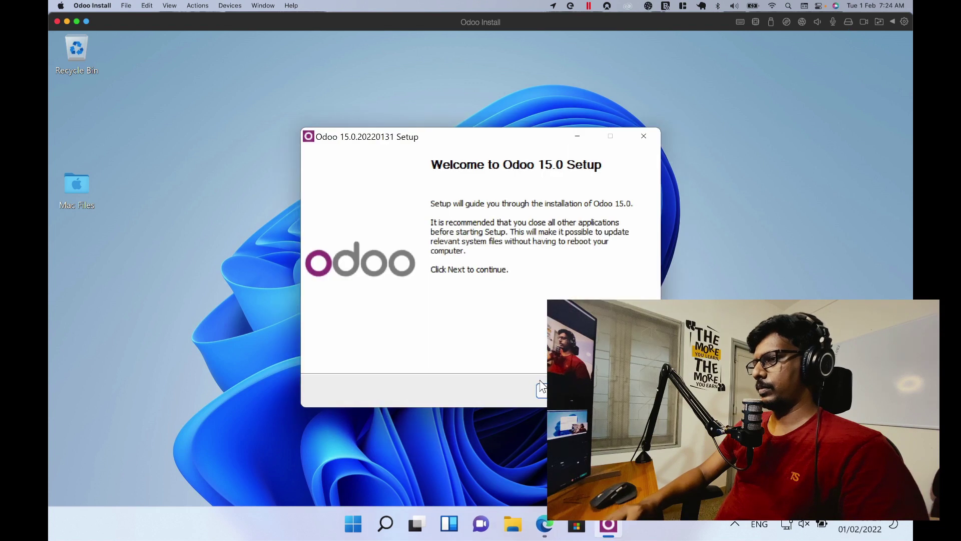
pyautogui.click(563, 391)
pyautogui.click(562, 391)
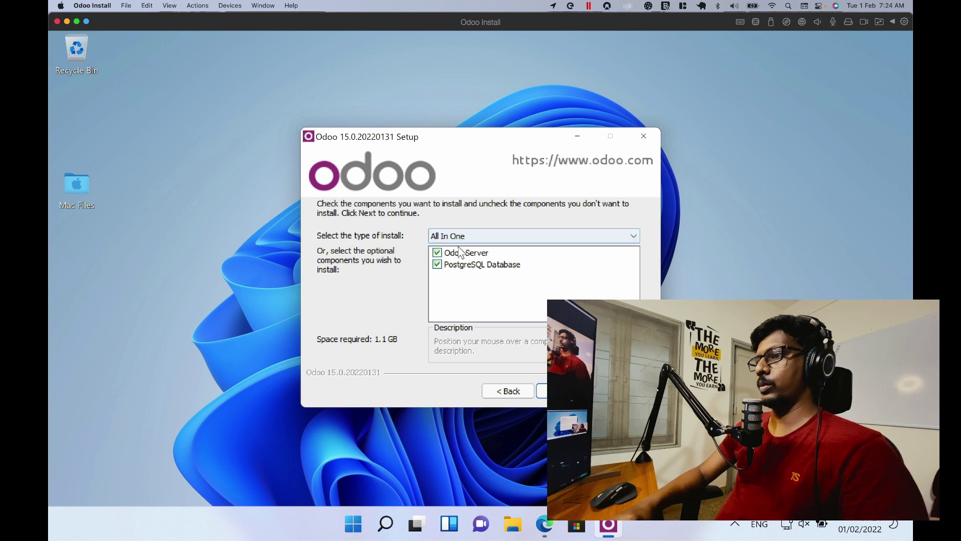
pyautogui.click(437, 264)
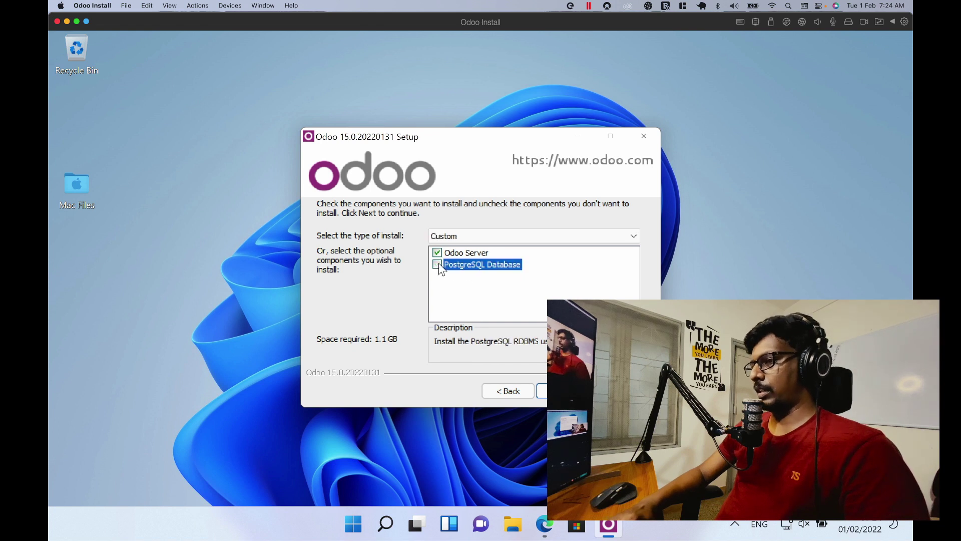
pyautogui.click(439, 264)
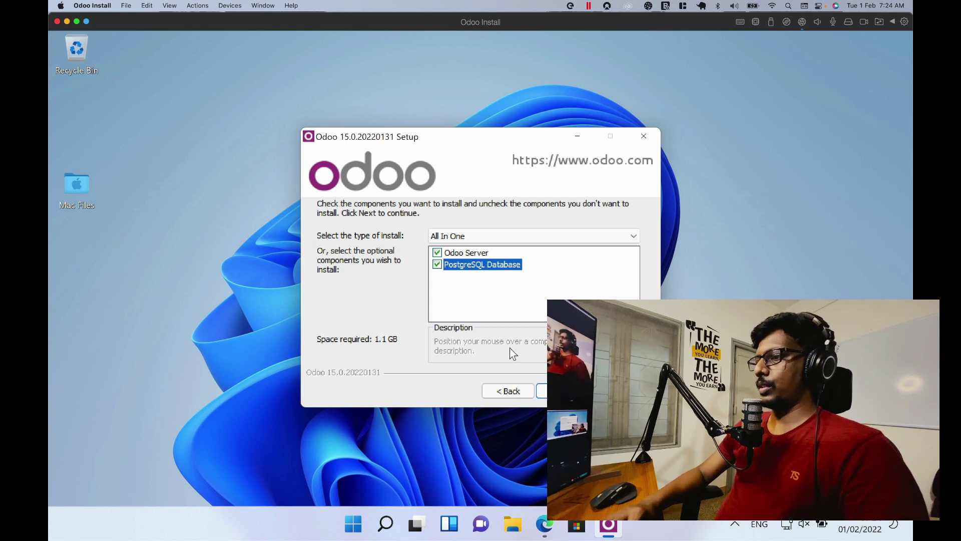
pyautogui.click(562, 391)
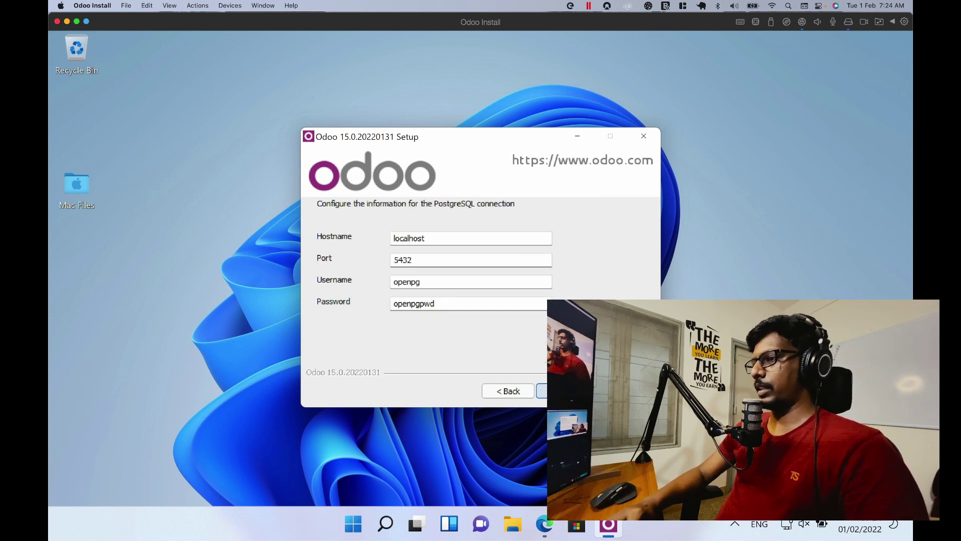
# Step: Set the PostgreSQL username to admin with a new password, keep the default folder, and install
pyautogui.doubleClick(450, 282)
pyautogui.write('admin')
pyautogui.press('Tab')
pyautogui.write('admin')
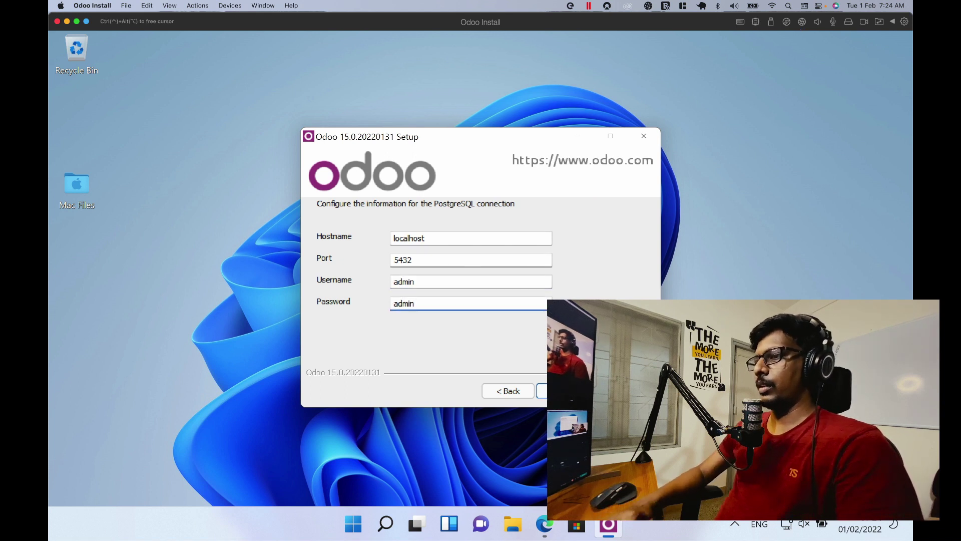
pyautogui.press('Return')
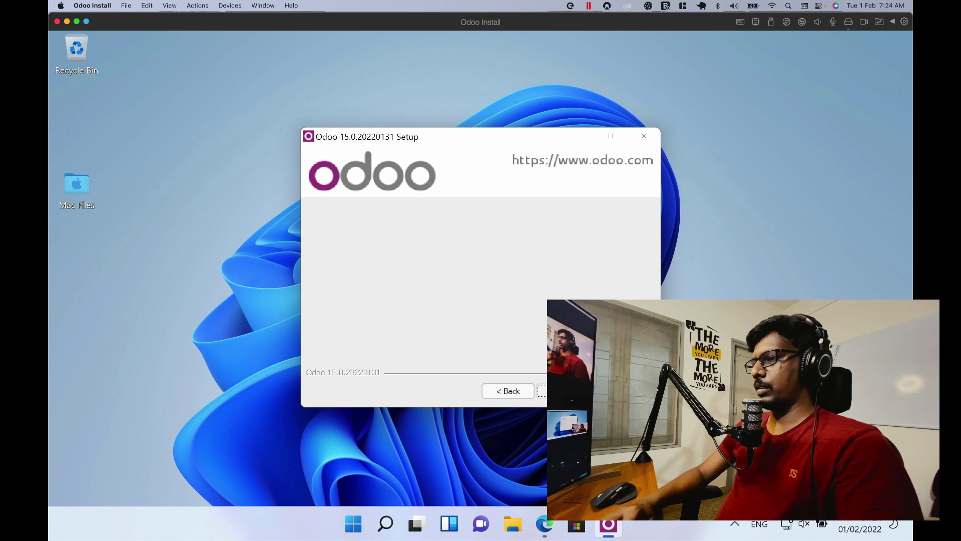
pyautogui.press('Return')
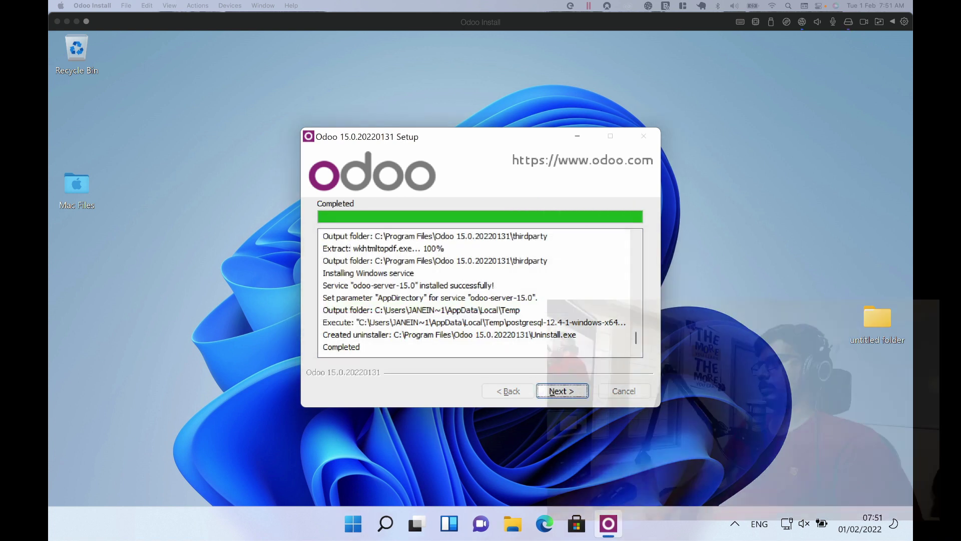
# Step: Finish setup with Start Odoo checked so Odoo opens at localhost:8069
pyautogui.click(562, 391)
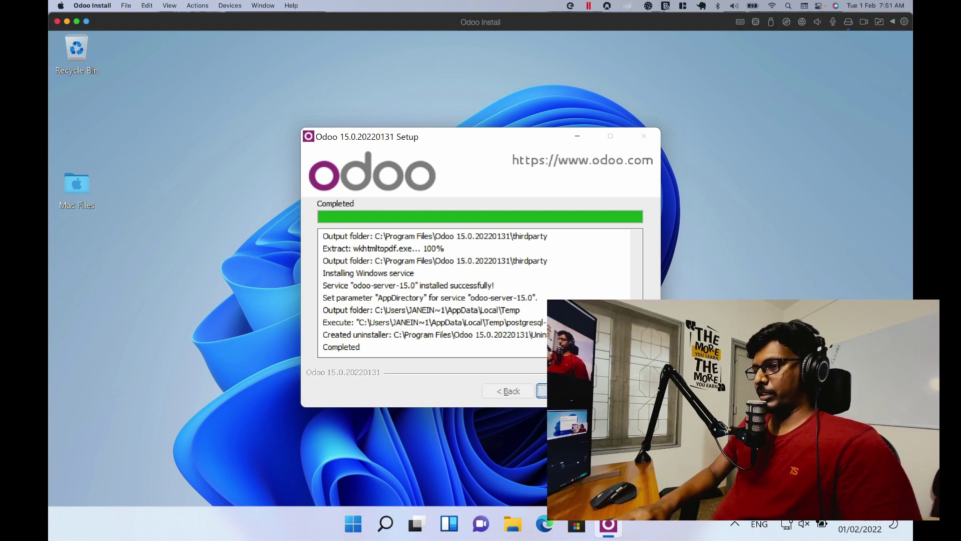
pyautogui.click(563, 391)
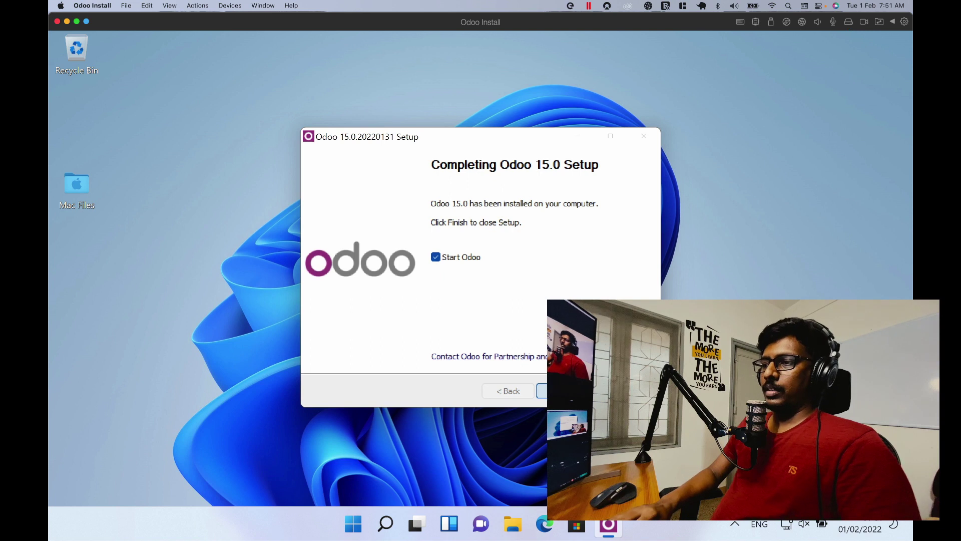
pyautogui.click(563, 391)
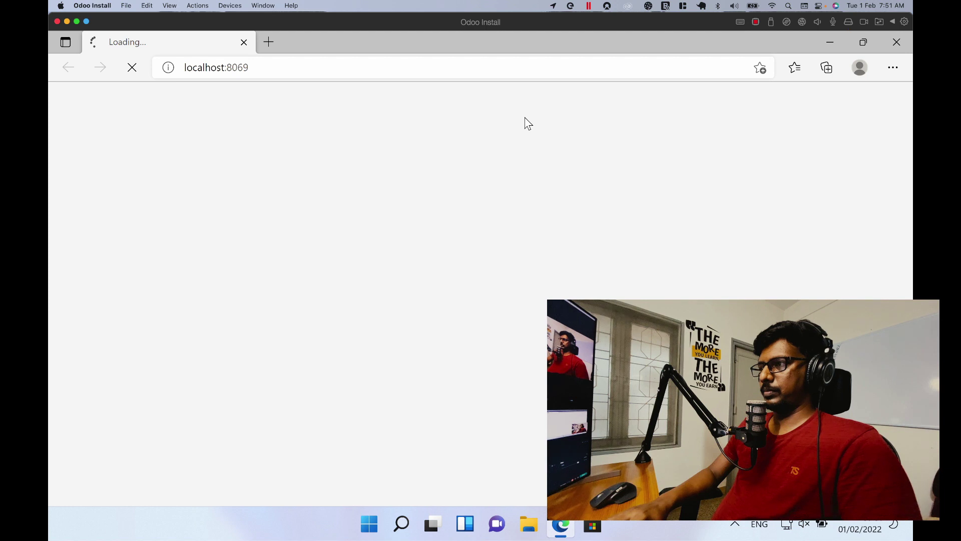
# Step: Submit the database form with name 'test', a master password and login credentials, then open File Explorer
pyautogui.scroll(-3, 518, 131)
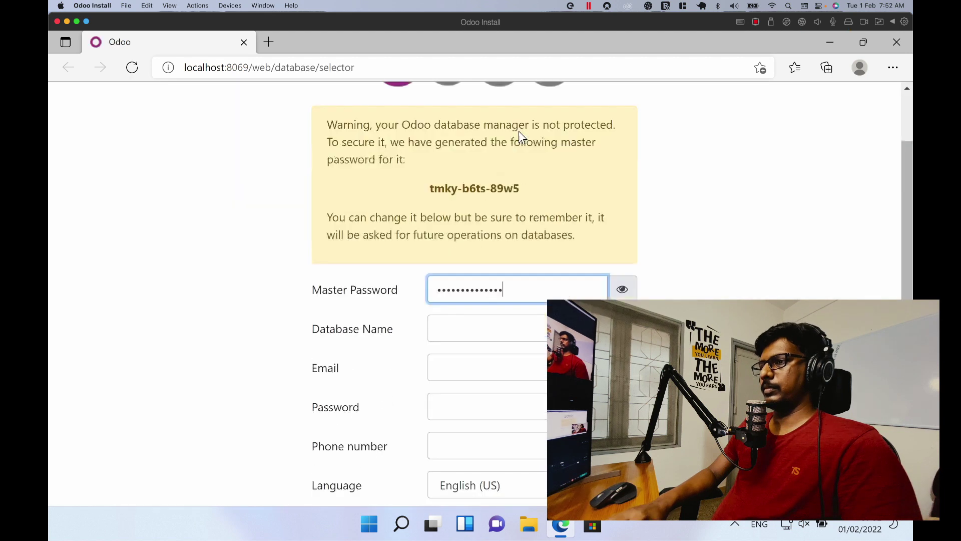
pyautogui.hotkey('ctrl', 'a')
pyautogui.write('admin')
pyautogui.press('Tab')
pyautogui.write('test')
pyautogui.press('Tab')
pyautogui.write('admin')
pyautogui.press('Tab')
pyautogui.write('admin')
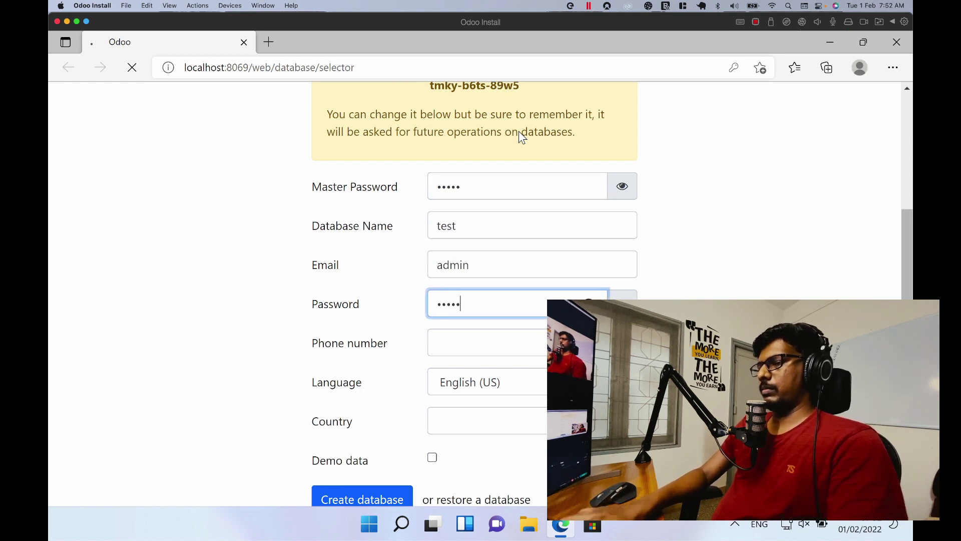
pyautogui.press('Return')
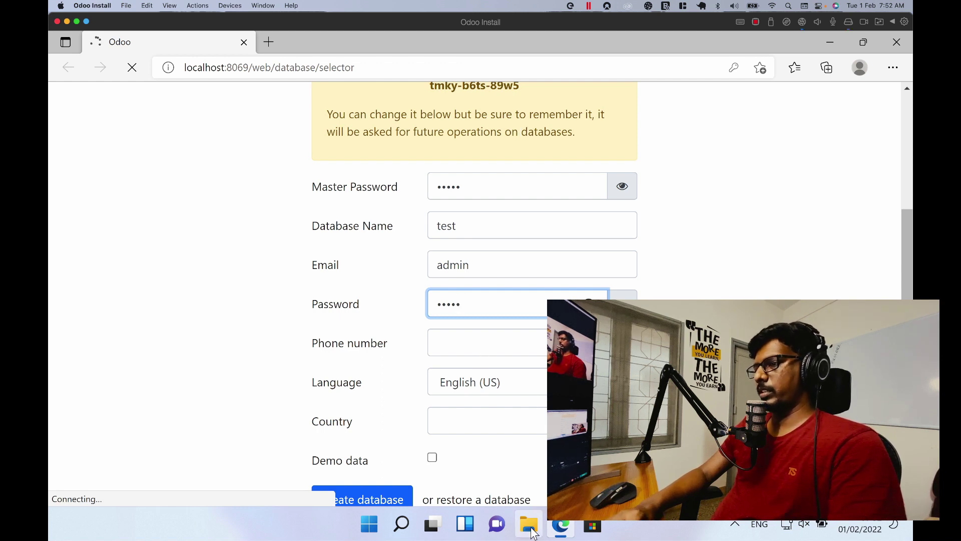
pyautogui.press('super+e')
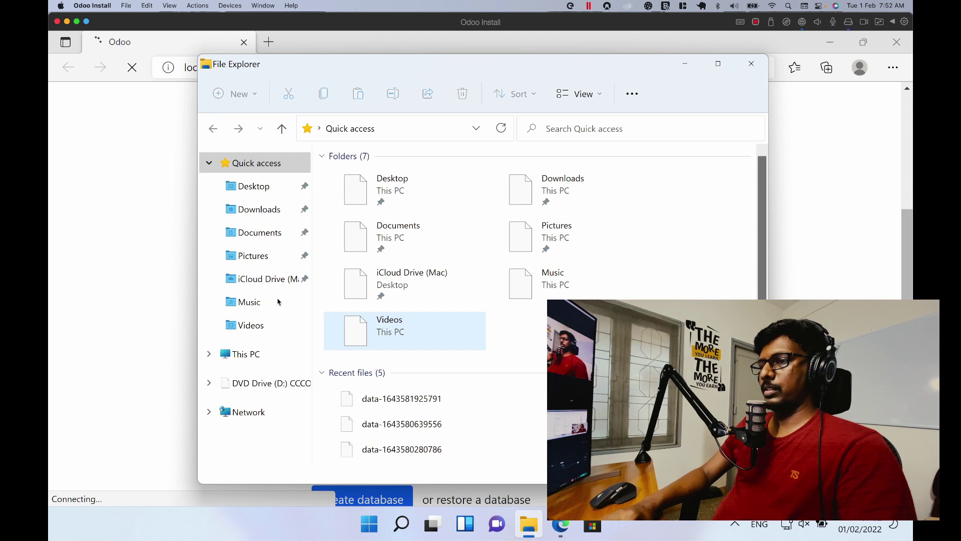
# Step: Maximize File Explorer and browse to C:\Program Files, after briefly checking Program Files (x86)
pyautogui.click(719, 65)
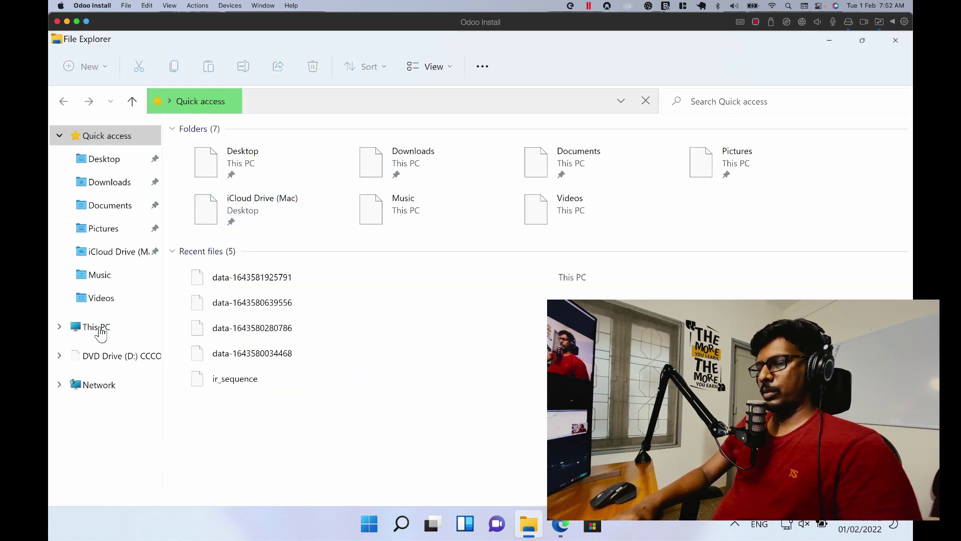
pyautogui.click(98, 328)
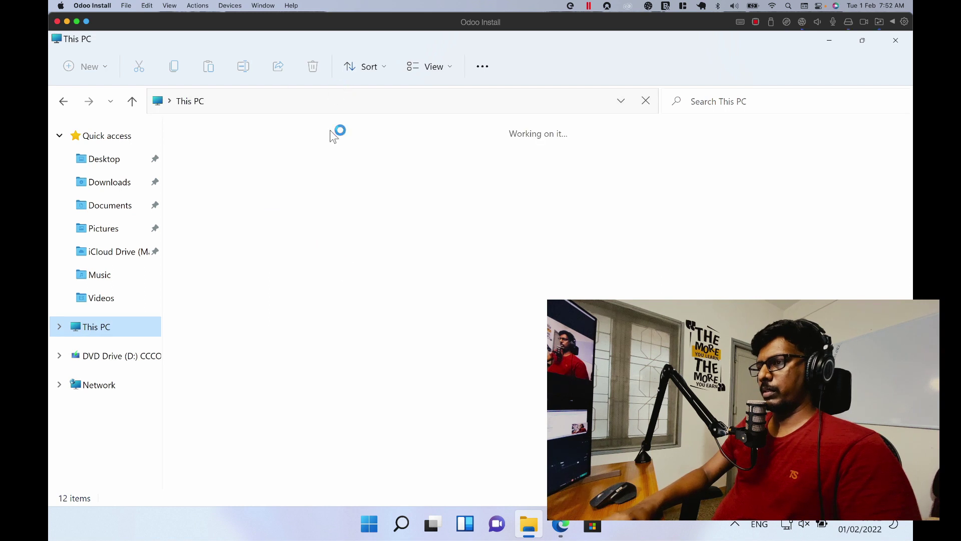
pyautogui.click(300, 244)
pyautogui.doubleClick(301, 244)
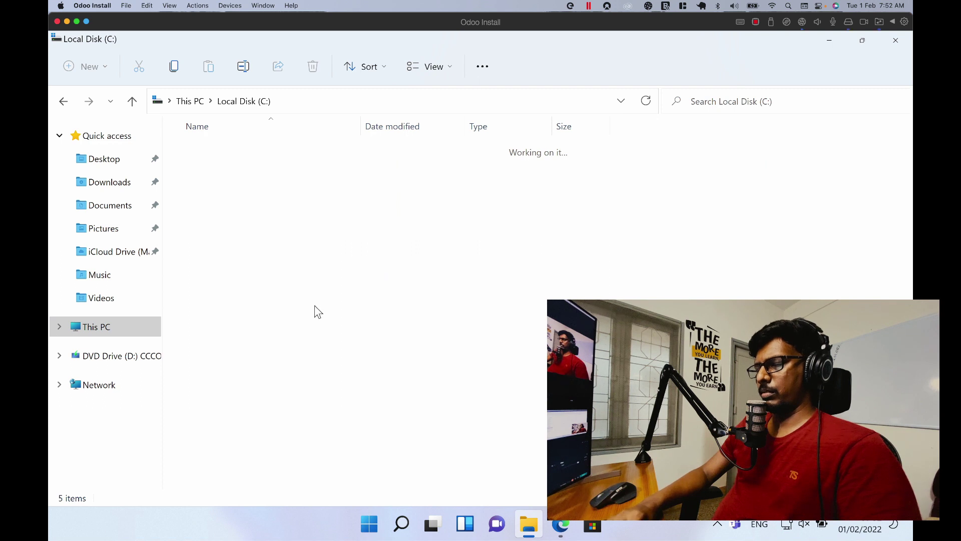
pyautogui.click(344, 196)
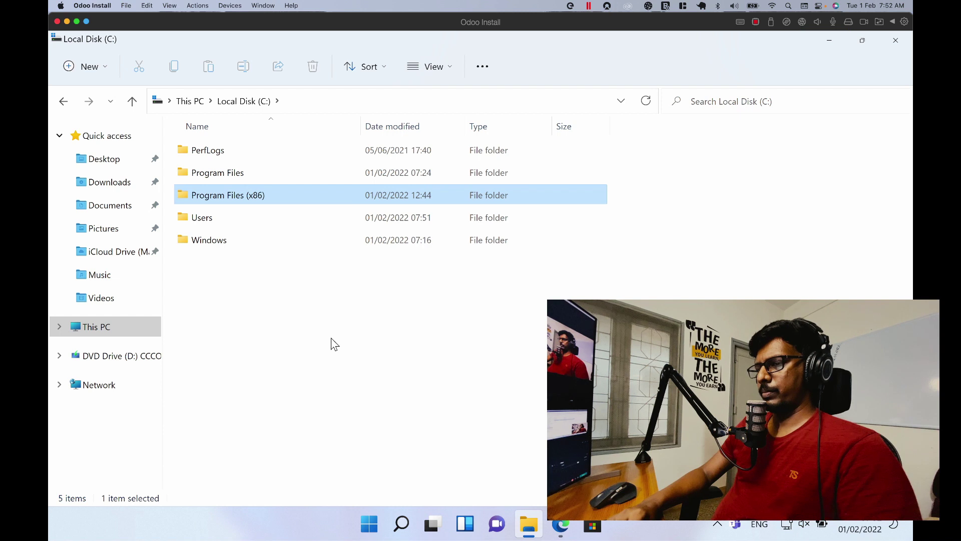
pyautogui.doubleClick(357, 192)
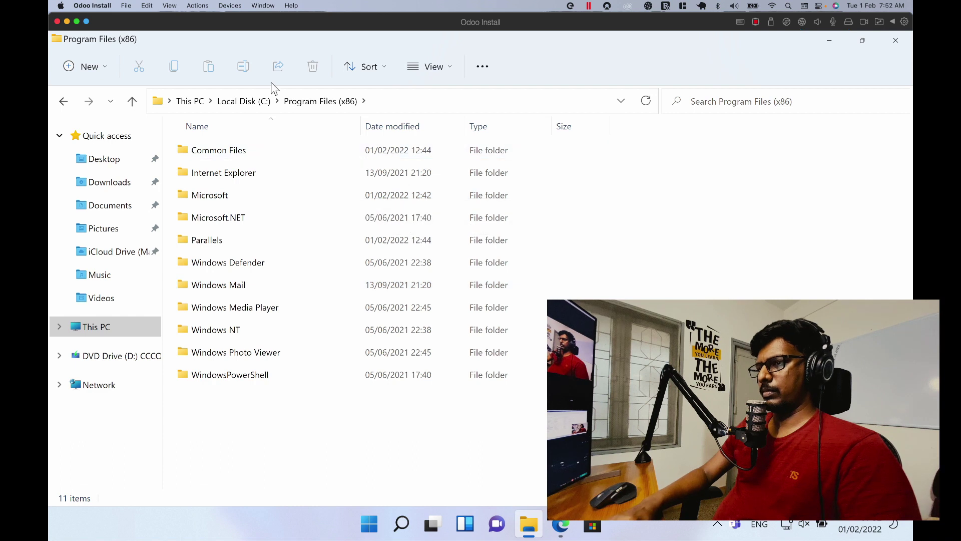
pyautogui.click(259, 101)
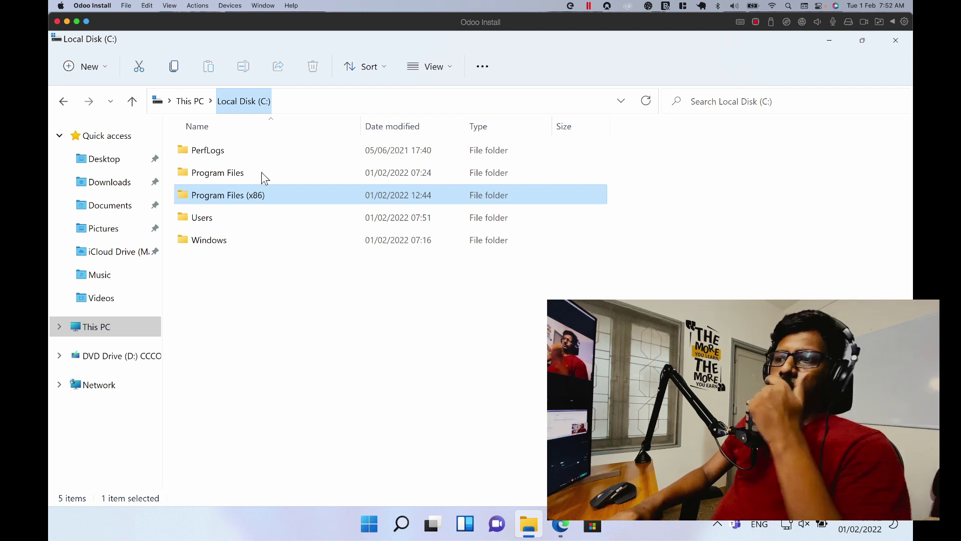
pyautogui.click(261, 172)
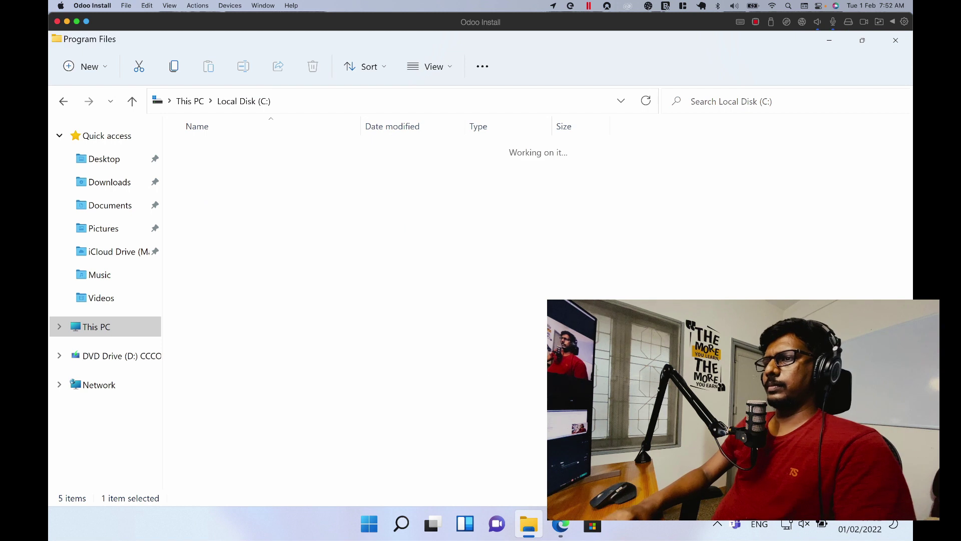
pyautogui.click(262, 172)
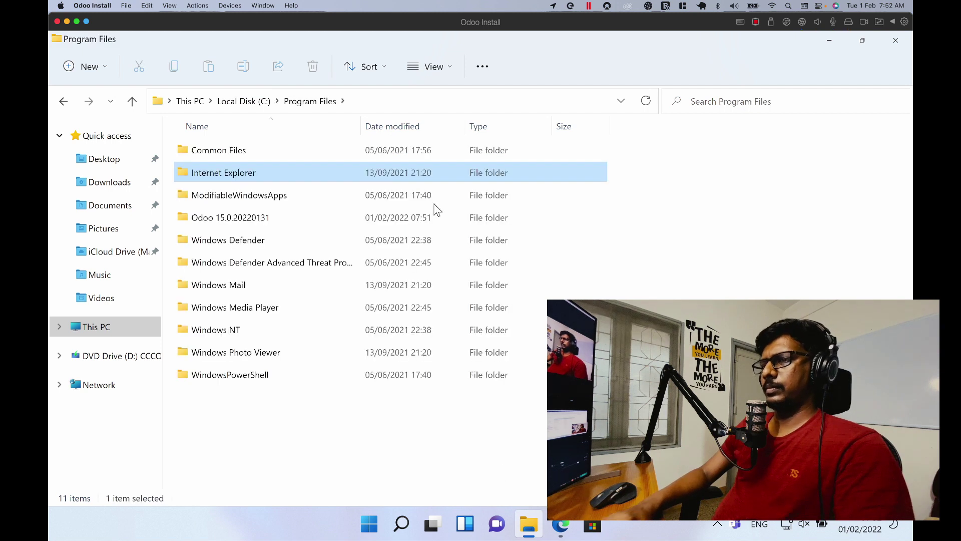
# Step: Open the Odoo 15.0.20220131 folder, look into PostgreSQL and python, then open server
pyautogui.click(319, 223)
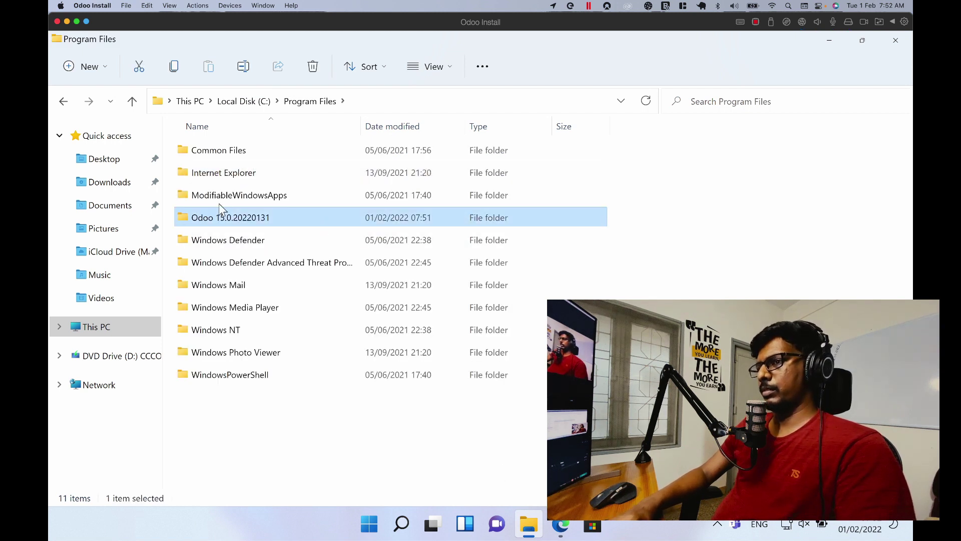
pyautogui.doubleClick(302, 218)
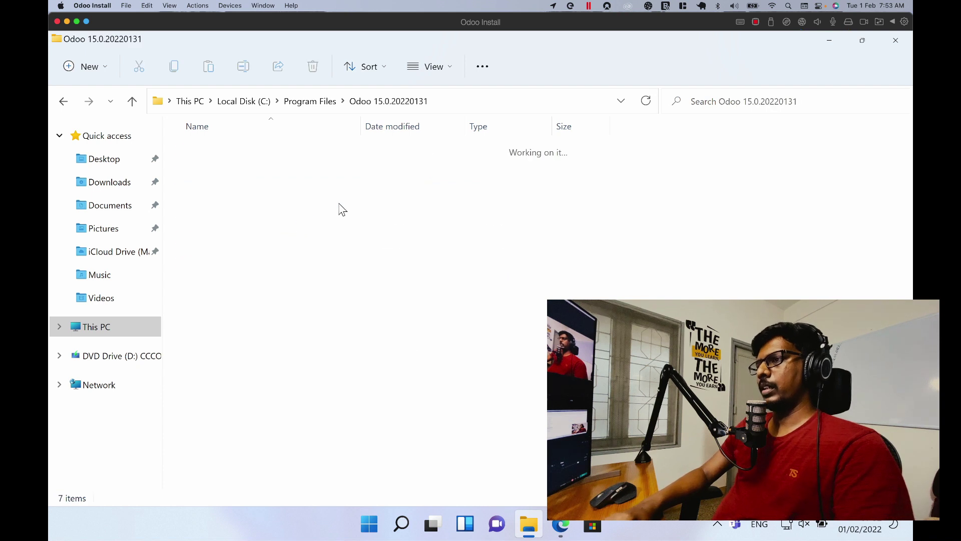
pyautogui.click(359, 172)
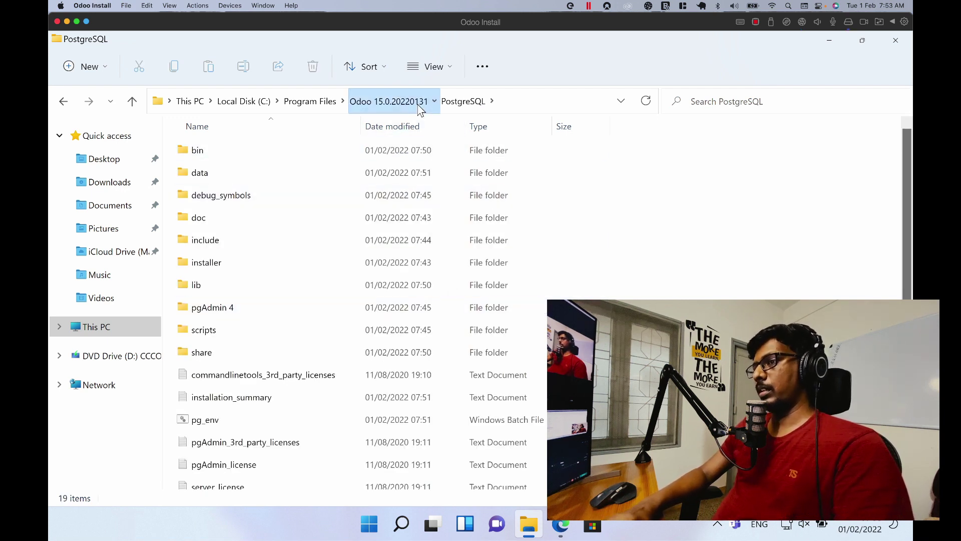
pyautogui.click(388, 101)
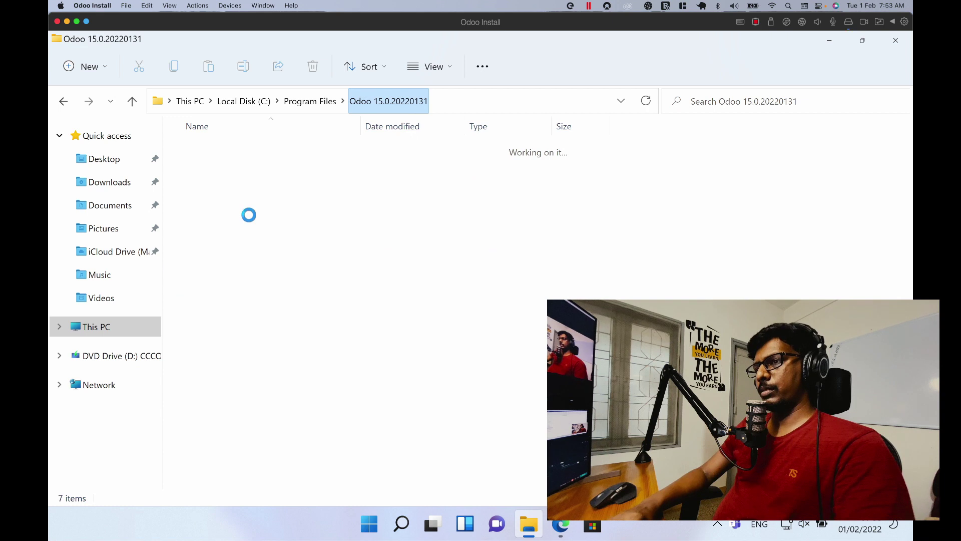
pyautogui.click(249, 196)
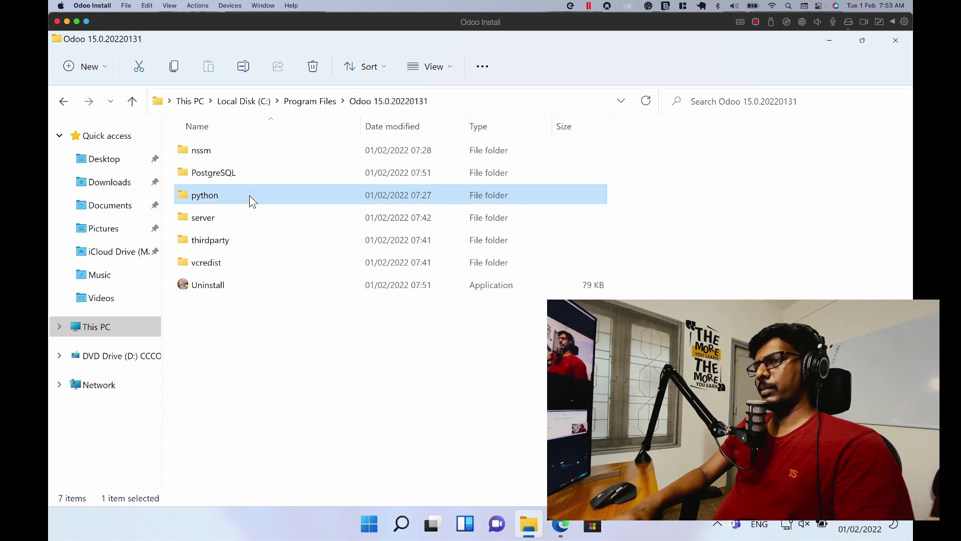
pyautogui.doubleClick(359, 204)
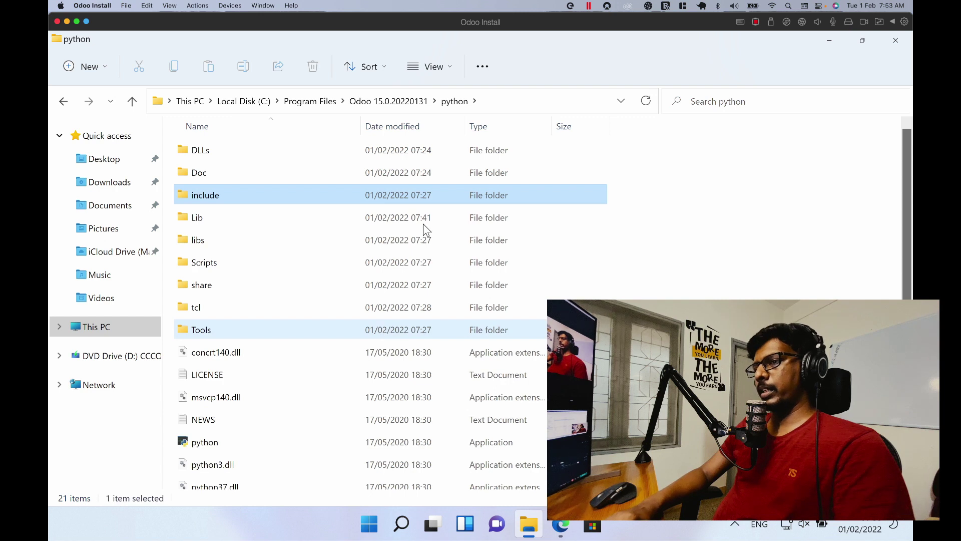
pyautogui.click(406, 103)
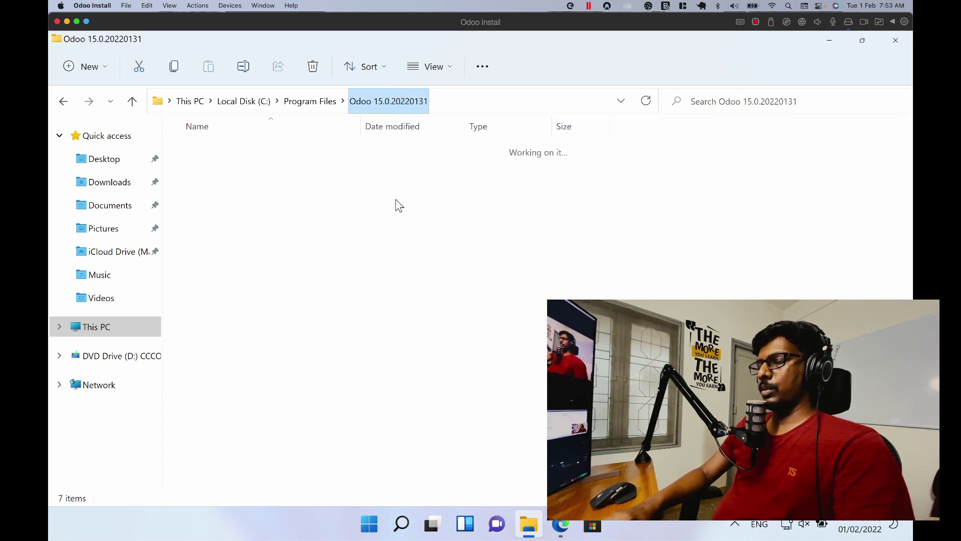
pyautogui.click(287, 221)
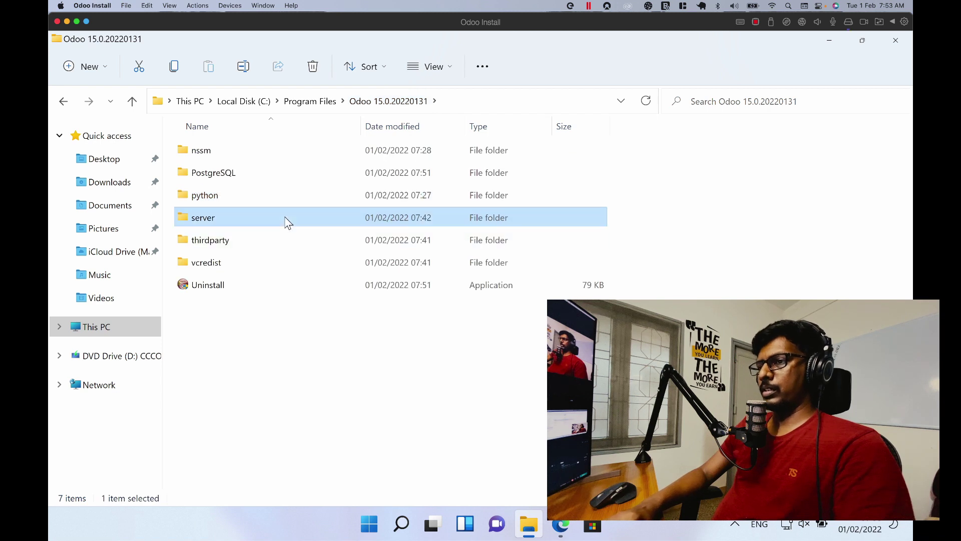
pyautogui.press('Return')
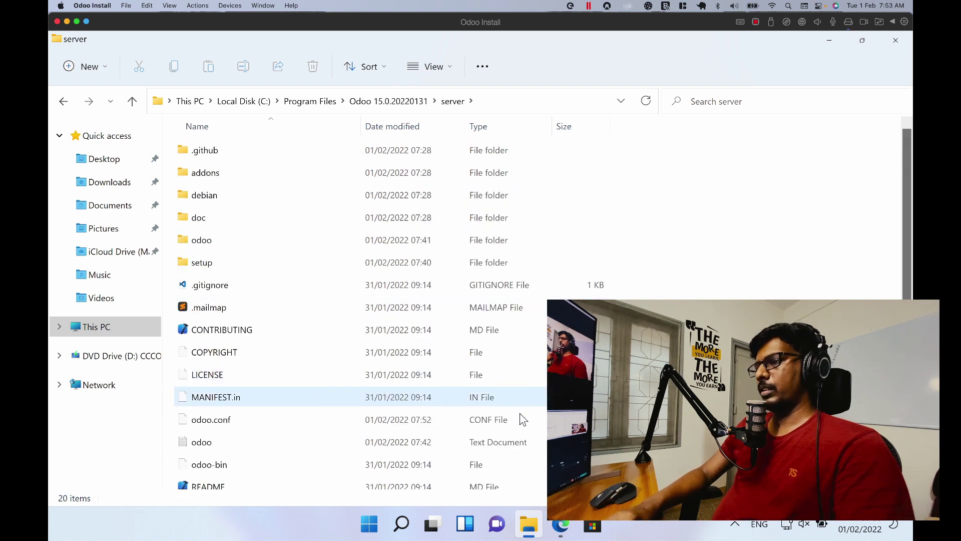
# Step: Open odoo.conf from the server folder in Notepad
pyautogui.click(560, 524)
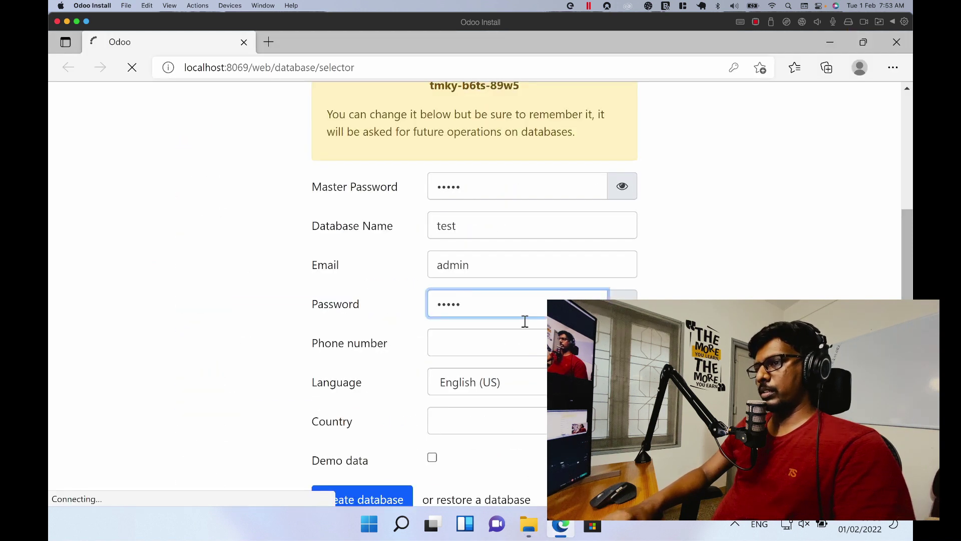
pyautogui.click(528, 523)
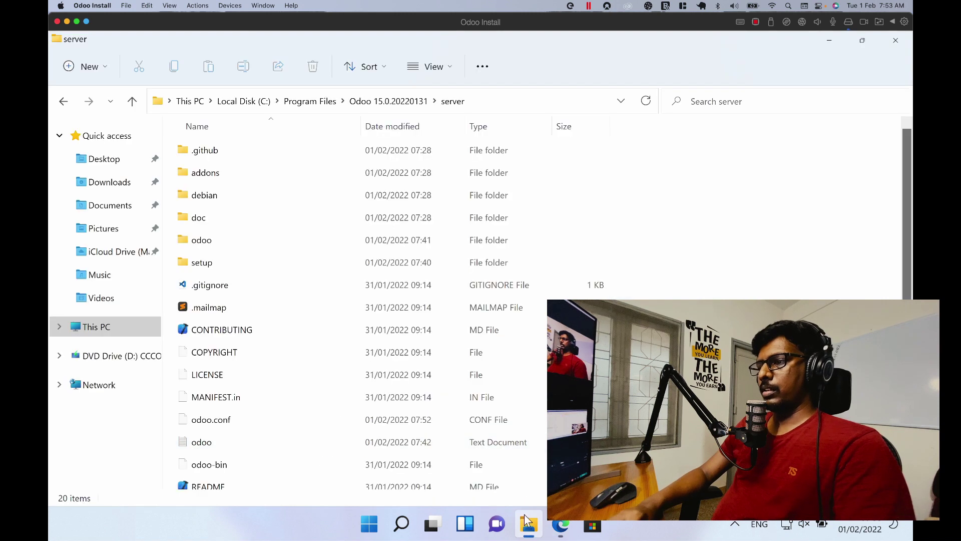
pyautogui.click(532, 418)
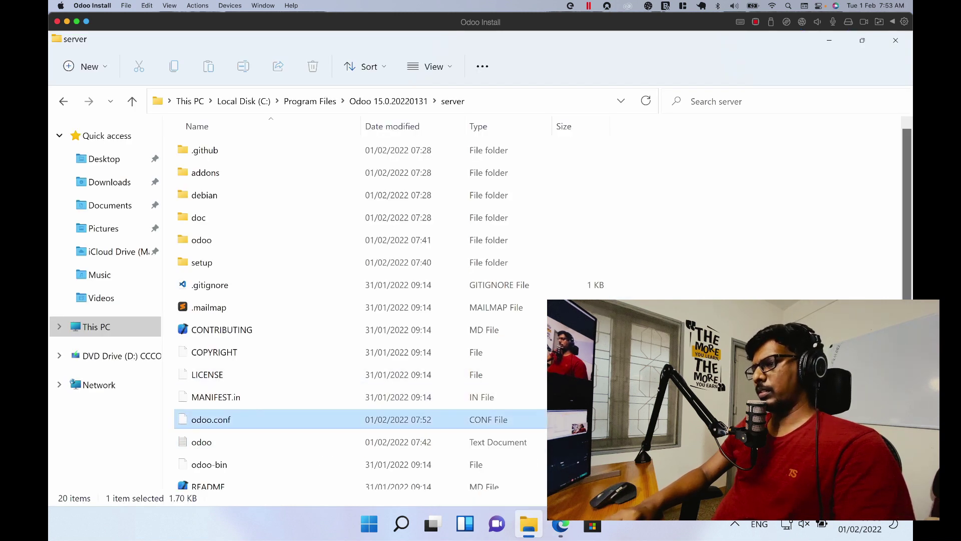
pyautogui.rightClick(541, 425)
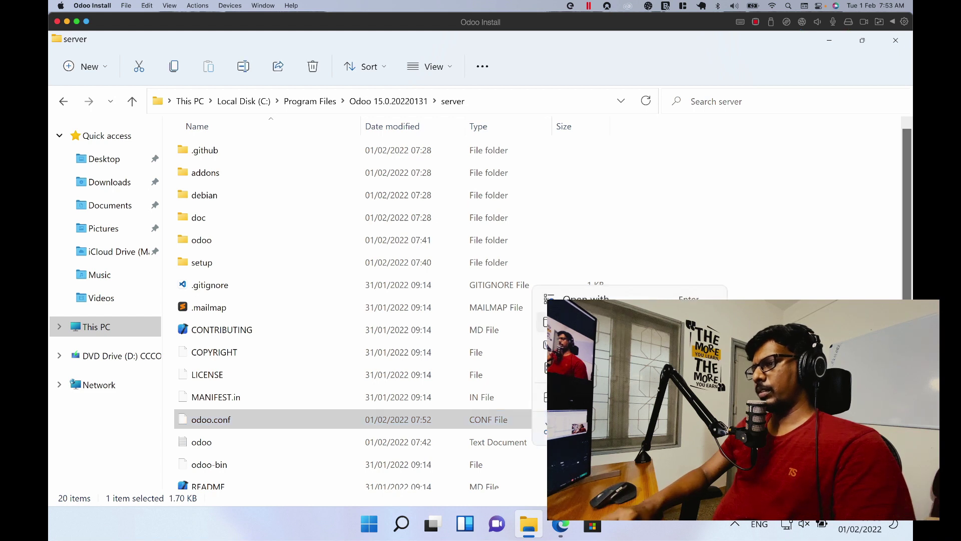
pyautogui.click(590, 300)
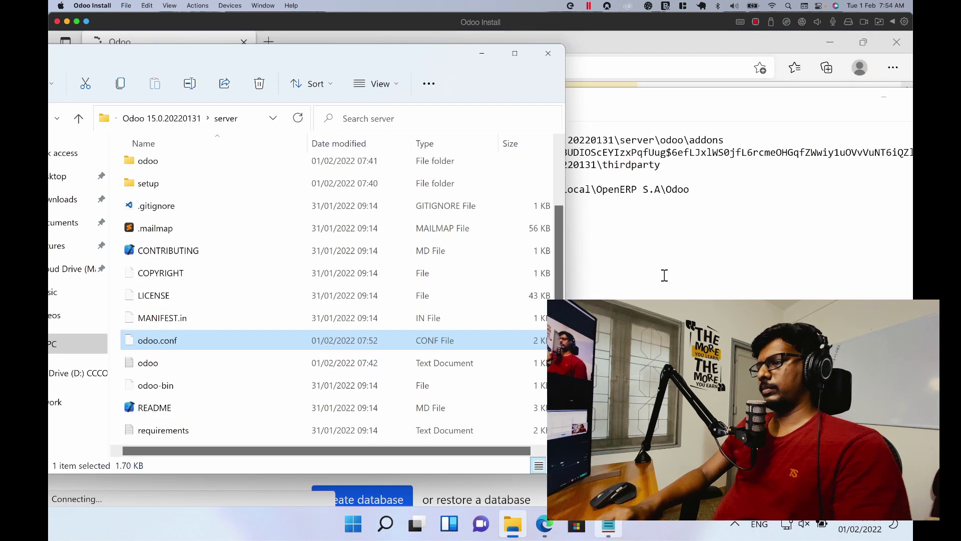
# Step: Maximize Notepad and review odoo.conf, highlighting the pg_path \bin and logfile path
pyautogui.click(664, 275)
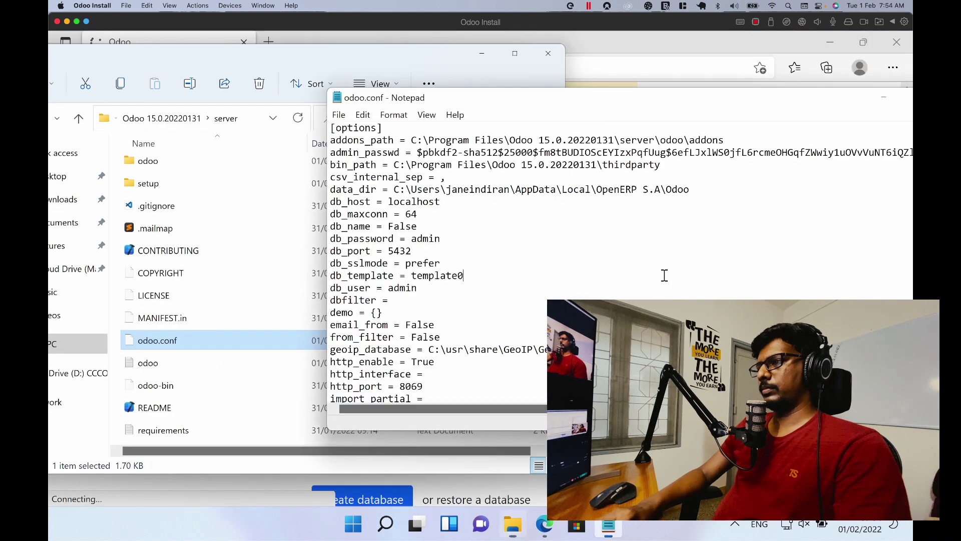
pyautogui.doubleClick(907, 96)
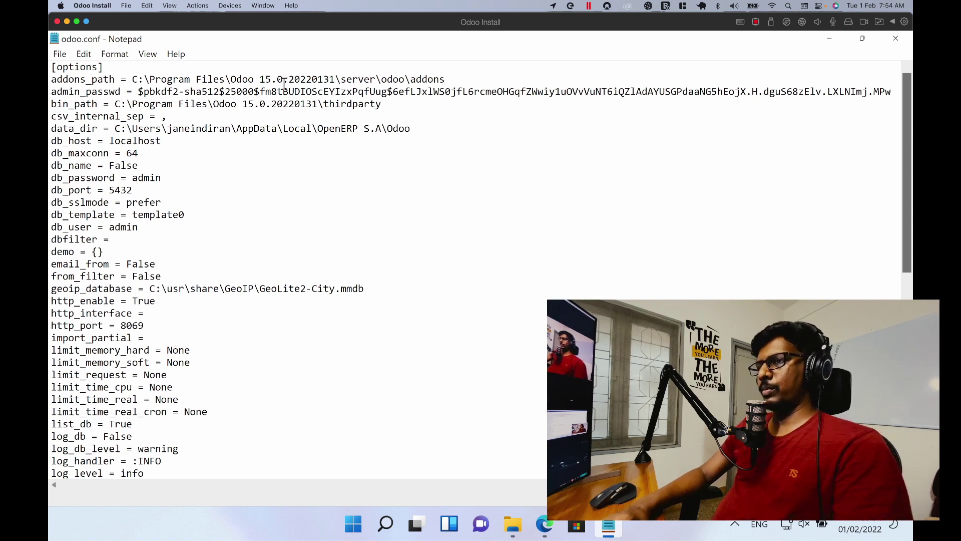
pyautogui.write(',')
pyautogui.press('BackSpace')
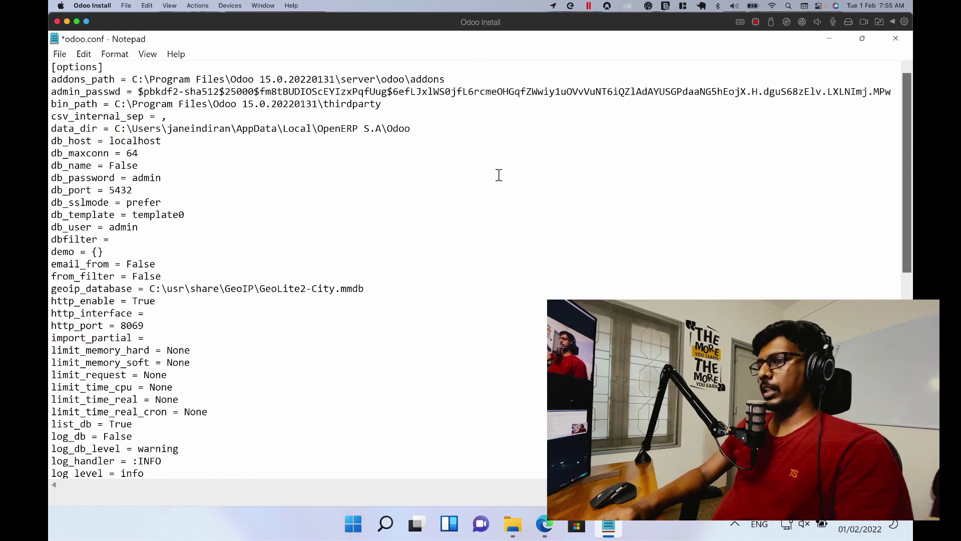
pyautogui.scroll(-3, 499, 175)
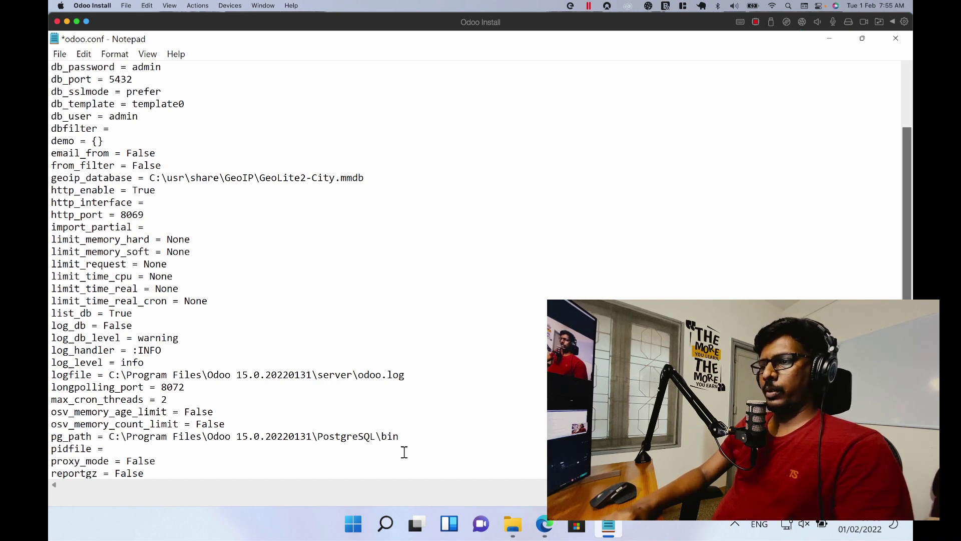
pyautogui.doubleClick(419, 436)
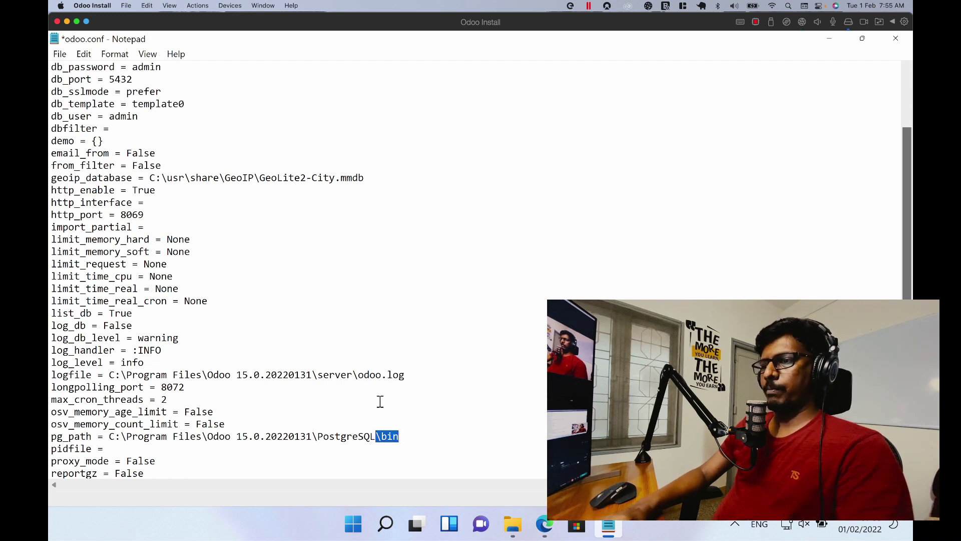
pyautogui.moveTo(109, 374); pyautogui.dragTo(405, 379)
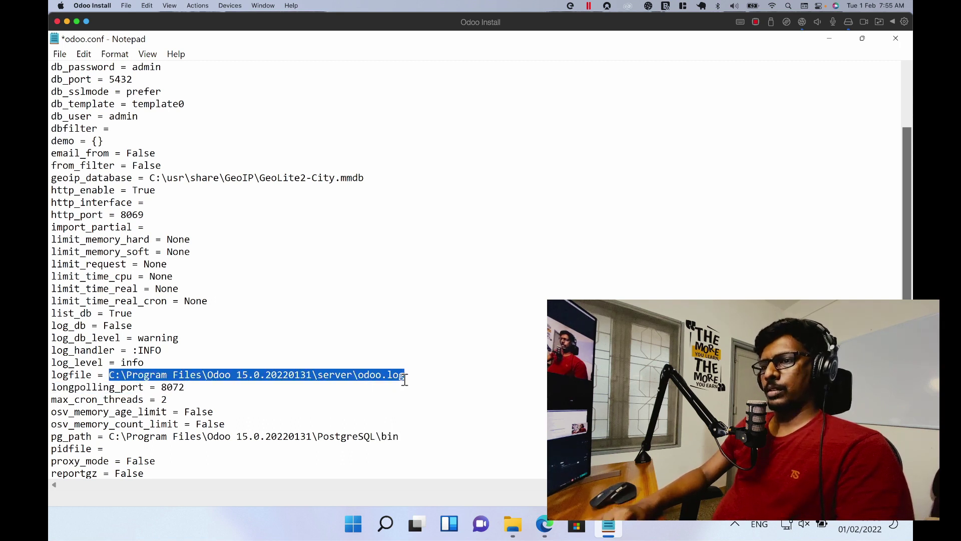
pyautogui.scroll(-4, 405, 379)
pyautogui.scroll(-4, 405, 379)
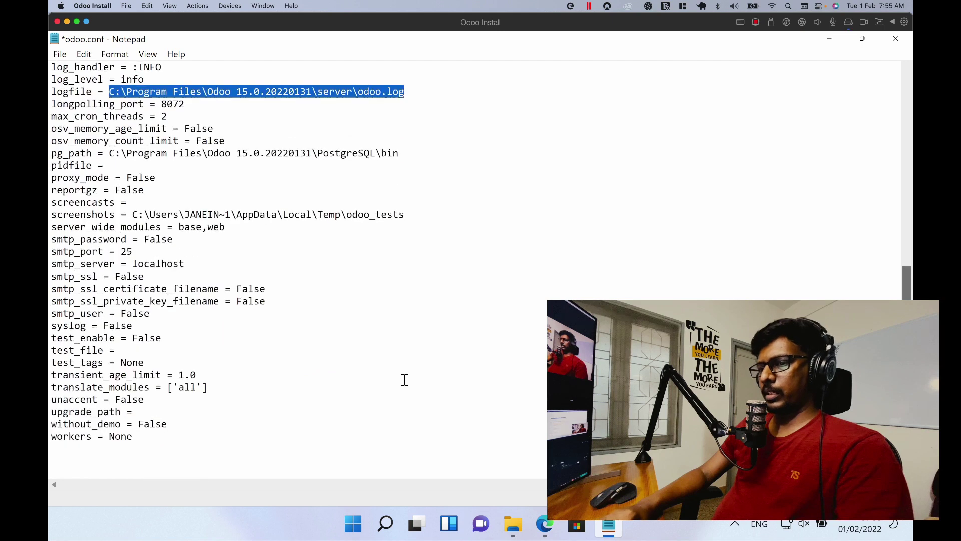
pyautogui.scroll(10, 405, 379)
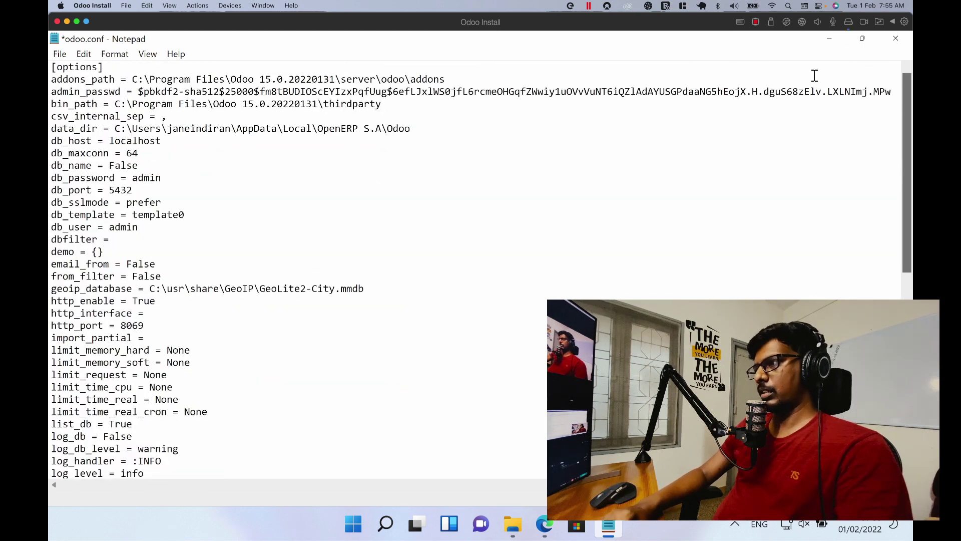
# Step: Close odoo.conf without saving, then close the File Explorer window
pyautogui.click(861, 39)
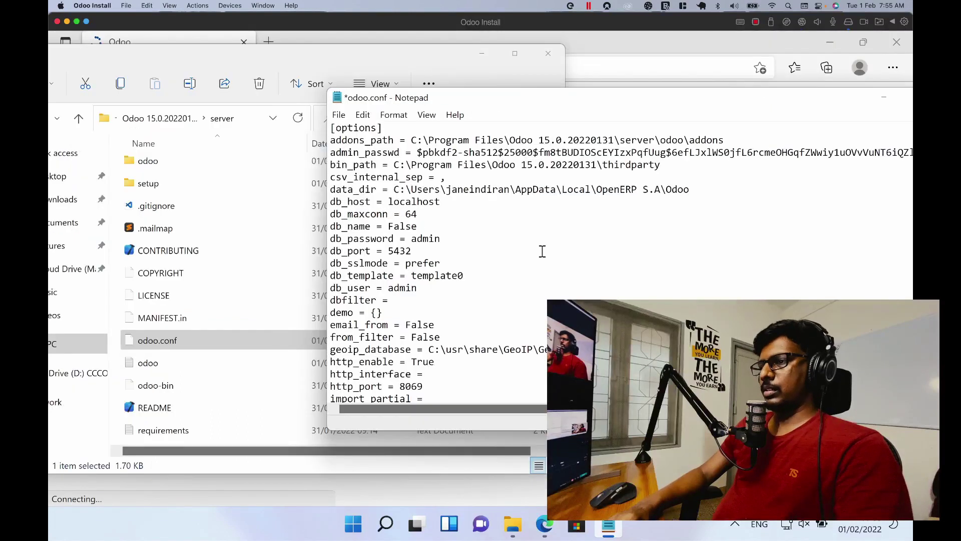
pyautogui.click(905, 103)
pyautogui.click(896, 38)
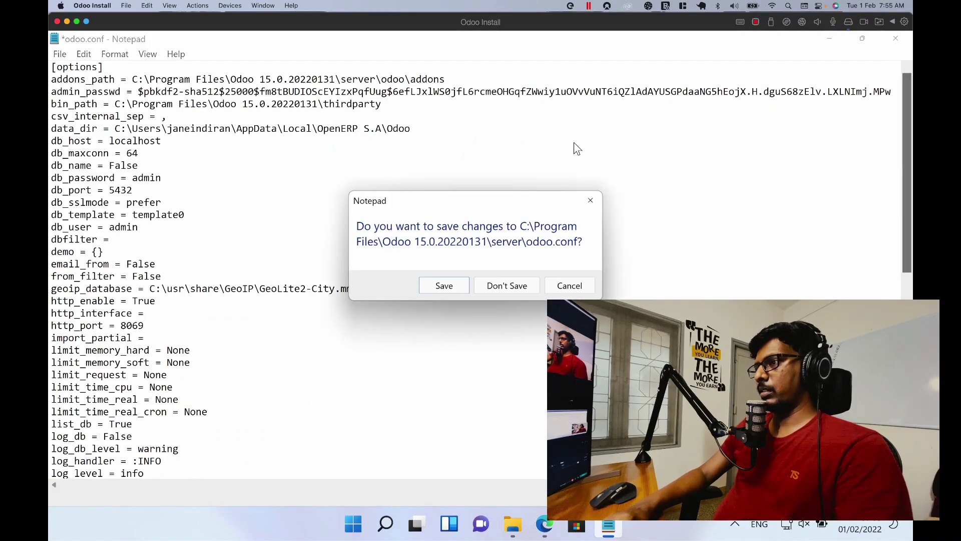
pyautogui.click(524, 286)
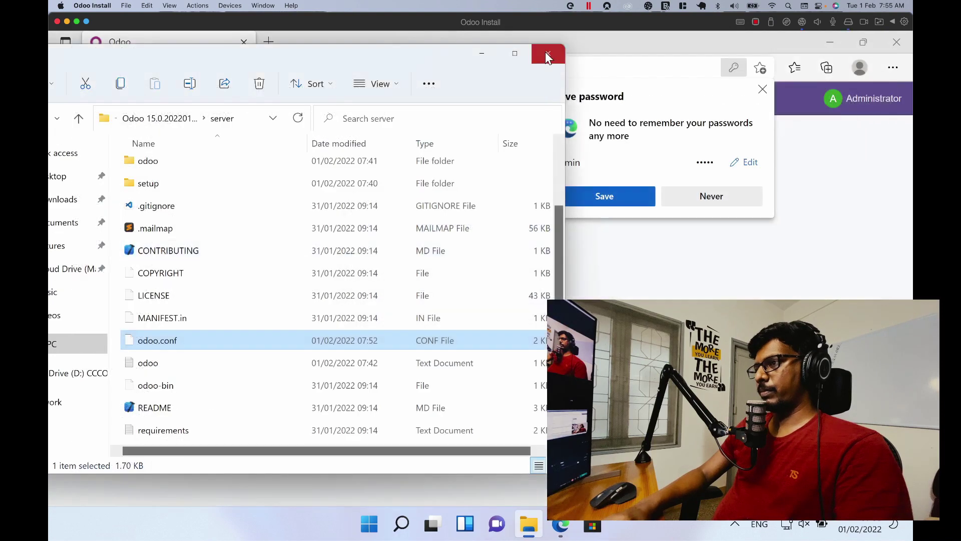
pyautogui.click(547, 54)
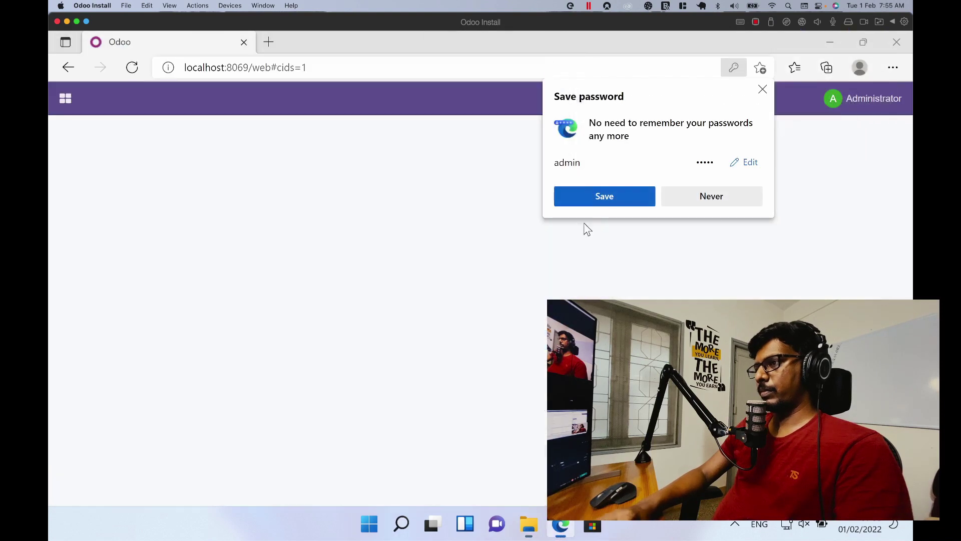
# Step: Dismiss Edge's save-password prompt and open the Services app from a Windows search for 'services'
pyautogui.click(762, 90)
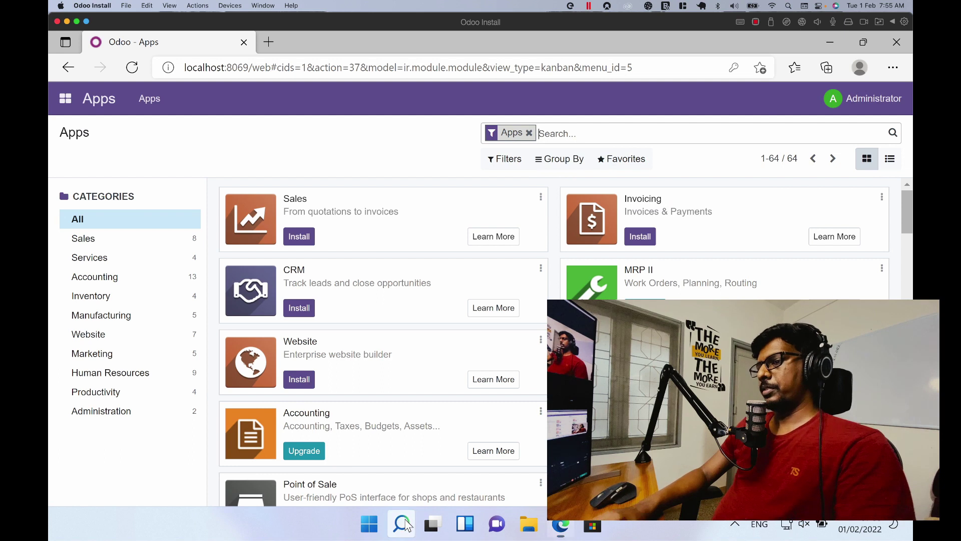
pyautogui.click(407, 525)
pyautogui.write('setr')
pyautogui.press('BackSpace')
pyautogui.press('BackSpace')
pyautogui.write('rvic')
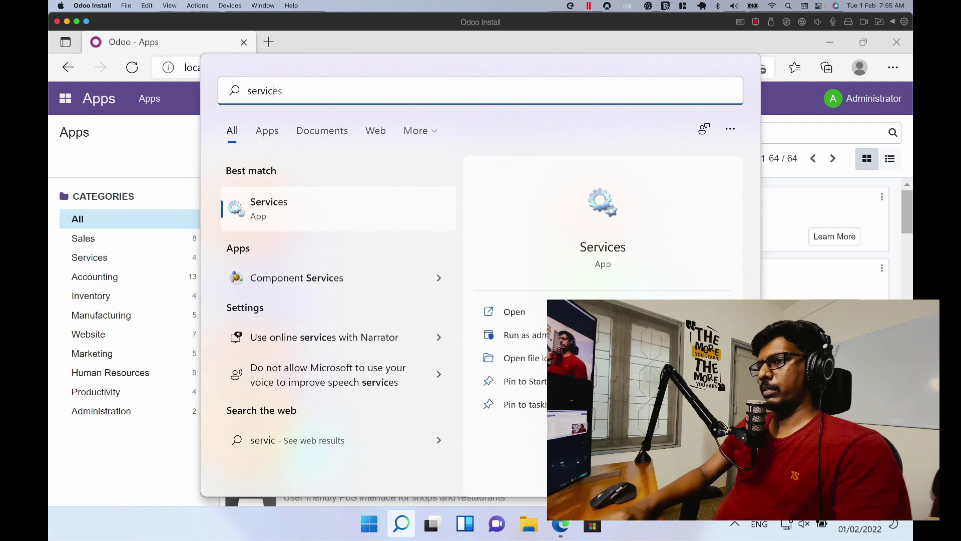
pyautogui.click(407, 525)
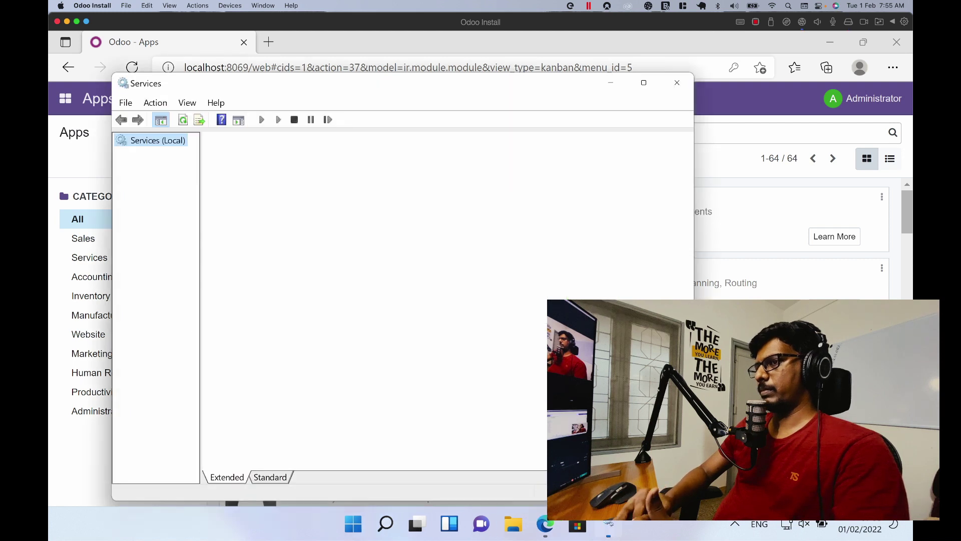
# Step: Stop the odoo-server-15.0 service and confirm localhost:8069 now refuses connections in Edge
pyautogui.scroll(-20, 420, 431)
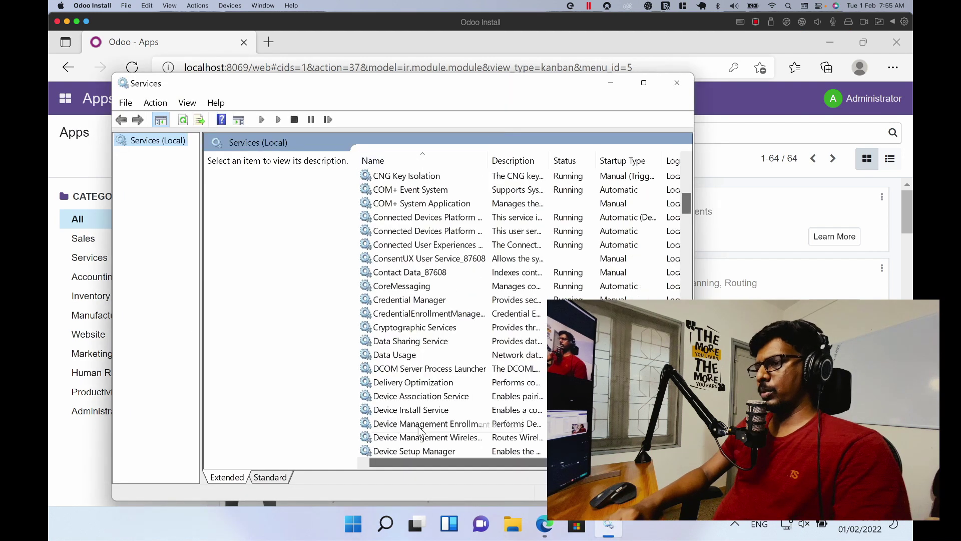
pyautogui.scroll(-1, 421, 431)
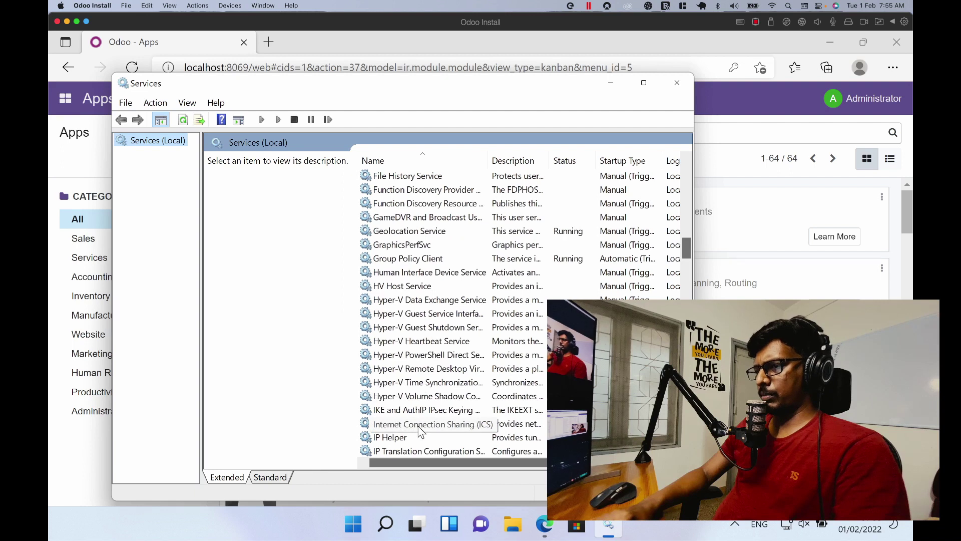
pyautogui.scroll(-3, 420, 432)
pyautogui.scroll(-7, 420, 430)
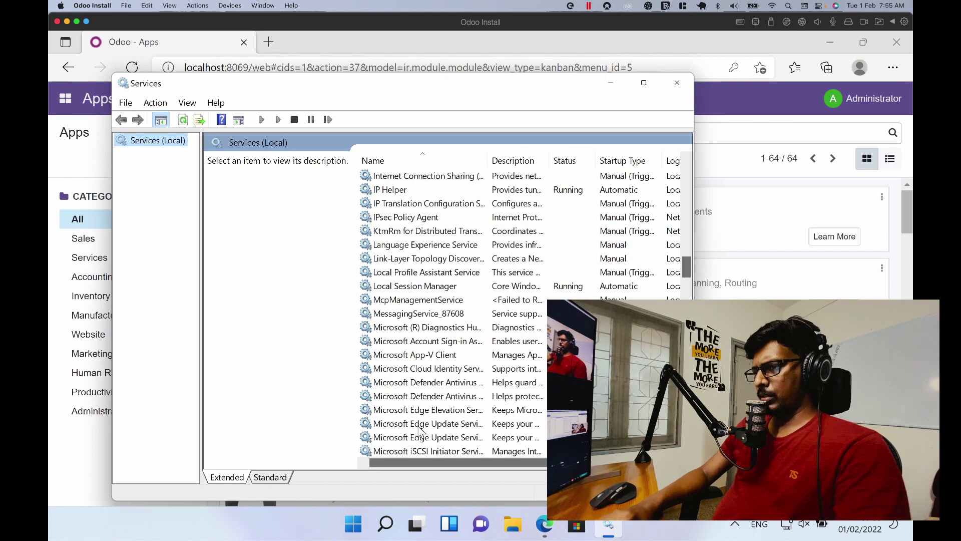
pyautogui.scroll(-5, 419, 430)
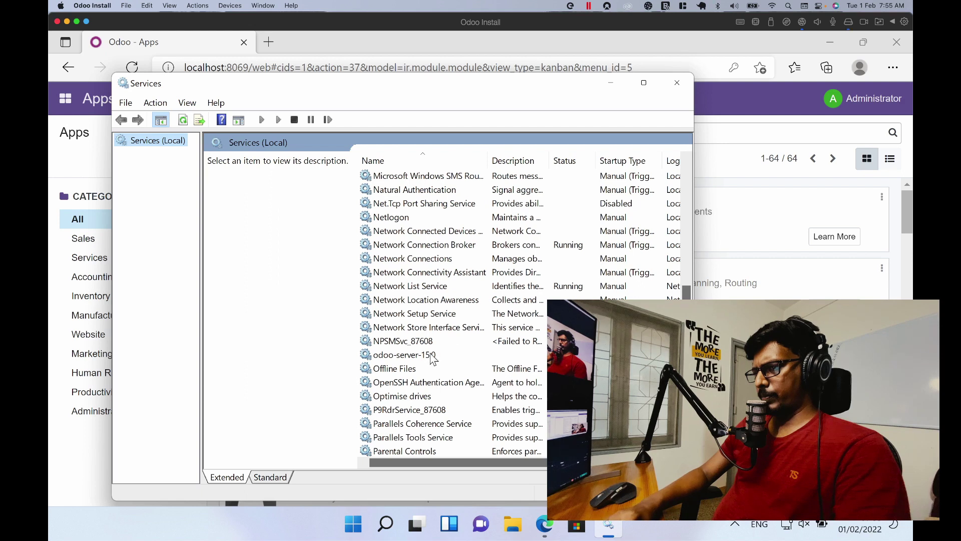
pyautogui.click(430, 354)
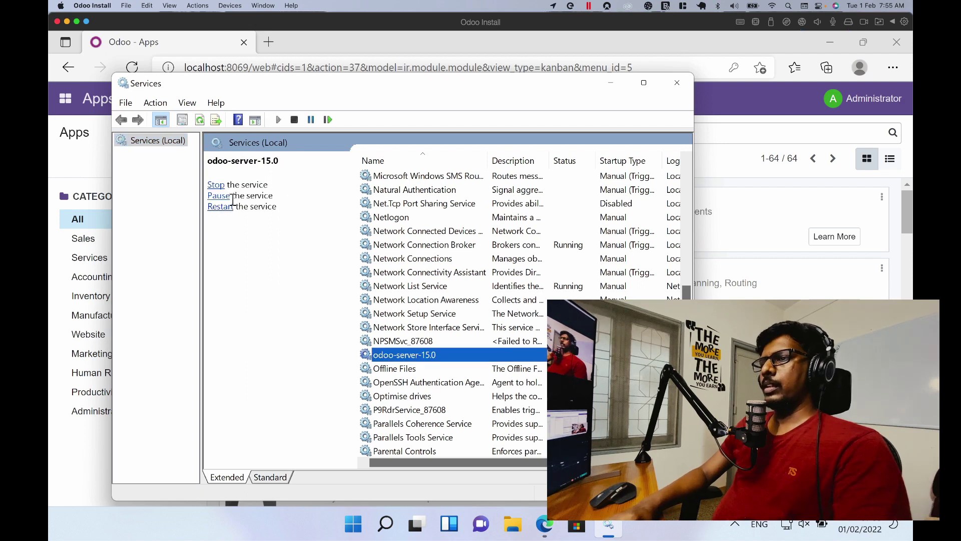
pyautogui.click(216, 185)
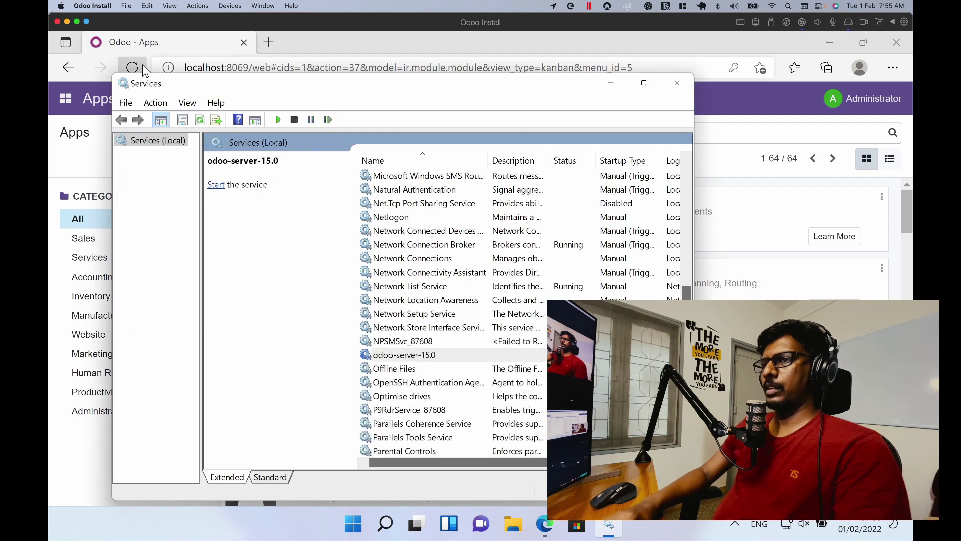
pyautogui.click(142, 65)
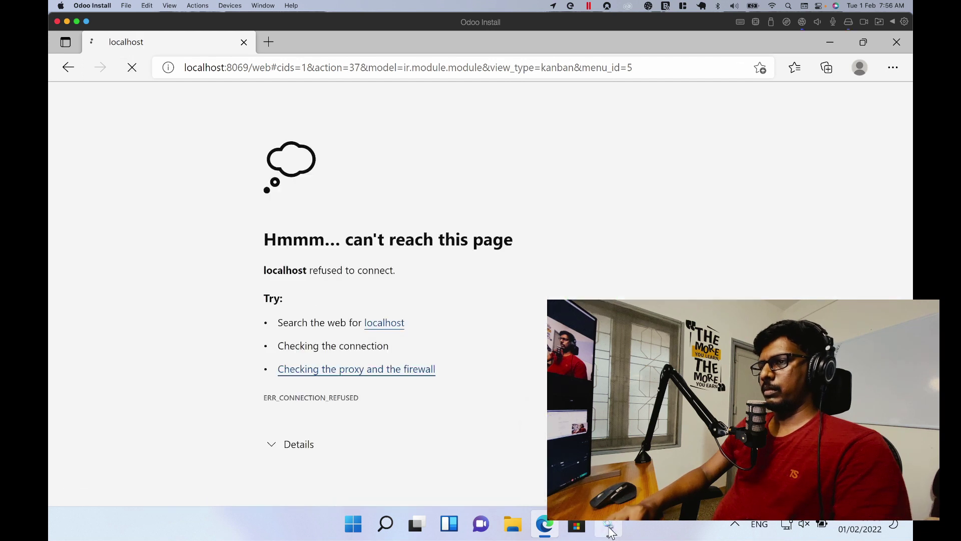
pyautogui.click(610, 527)
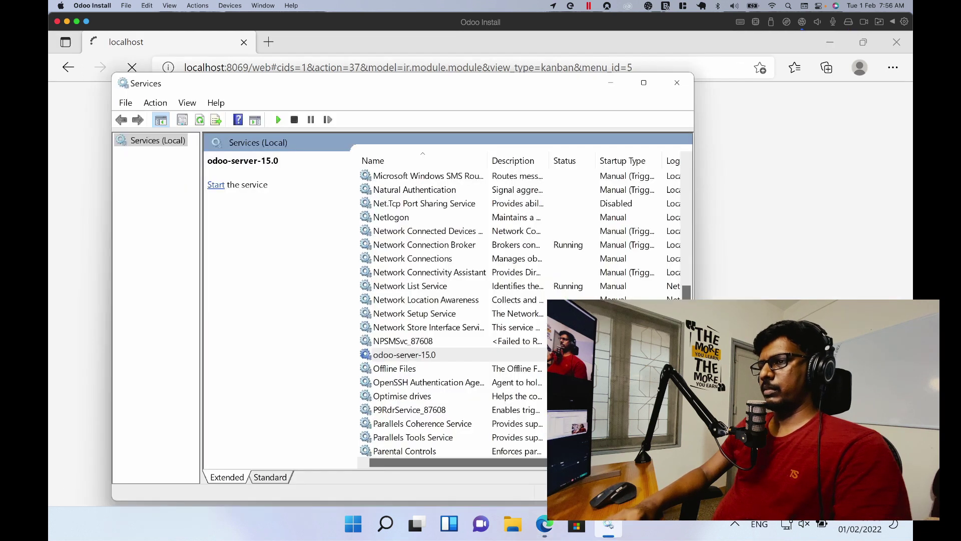
# Step: Restart the odoo-server-15.0 service and reload the Odoo page in Edge
pyautogui.click(219, 186)
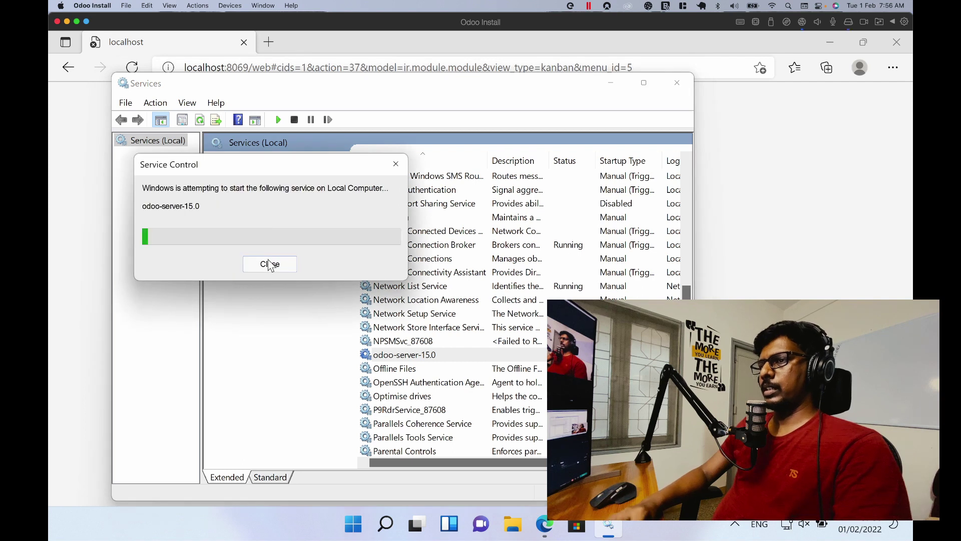
pyautogui.click(132, 67)
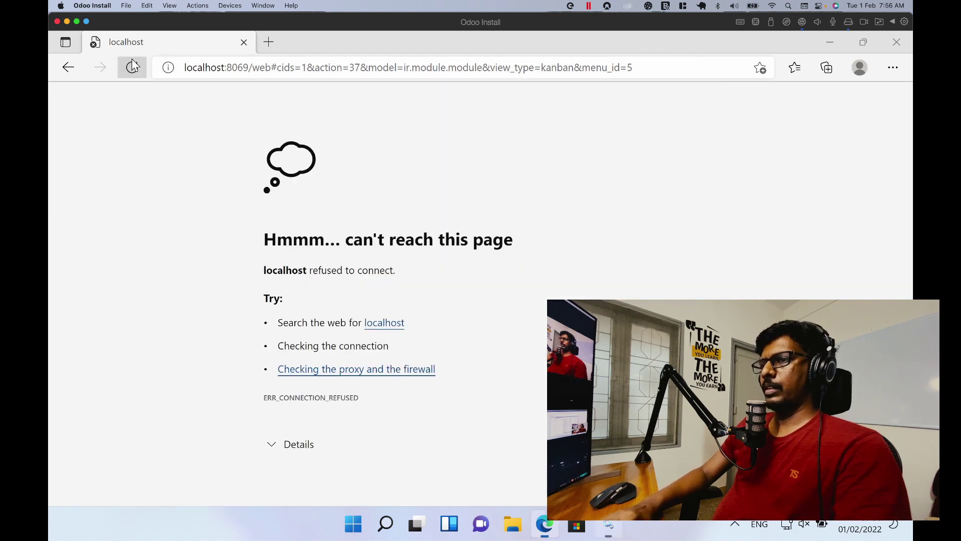
pyautogui.click(609, 525)
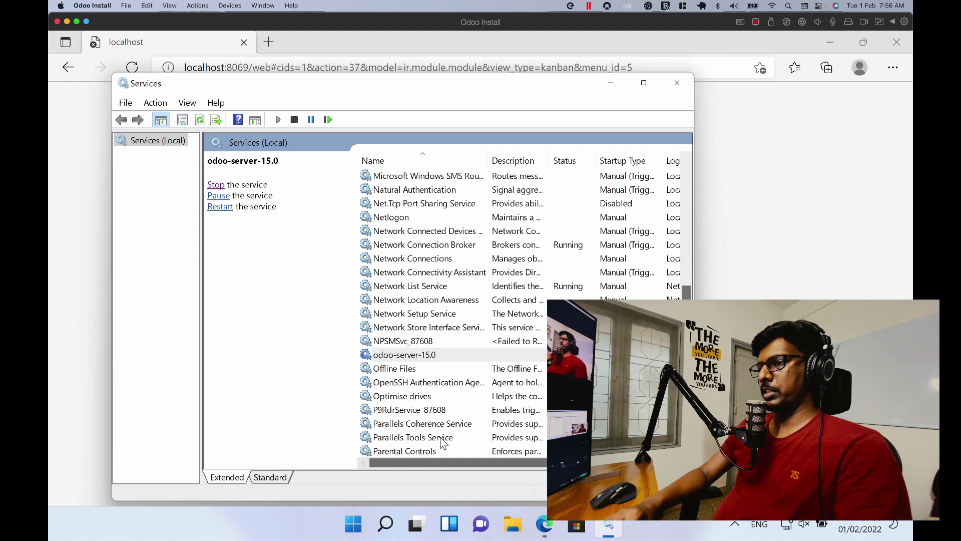
# Step: Check the PostgreSQL_For_Odoo service status, then close the Services console
pyautogui.scroll(-1, 441, 439)
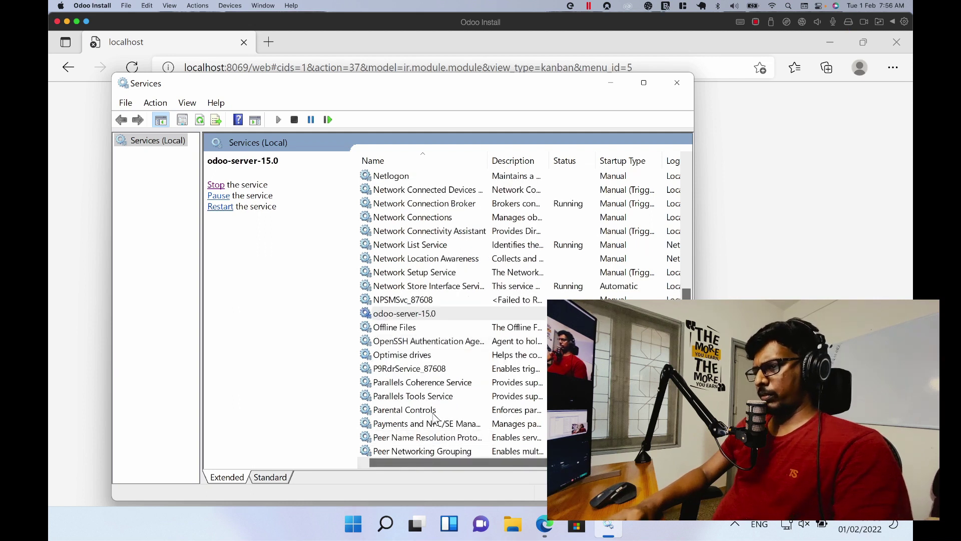
pyautogui.scroll(-2, 436, 426)
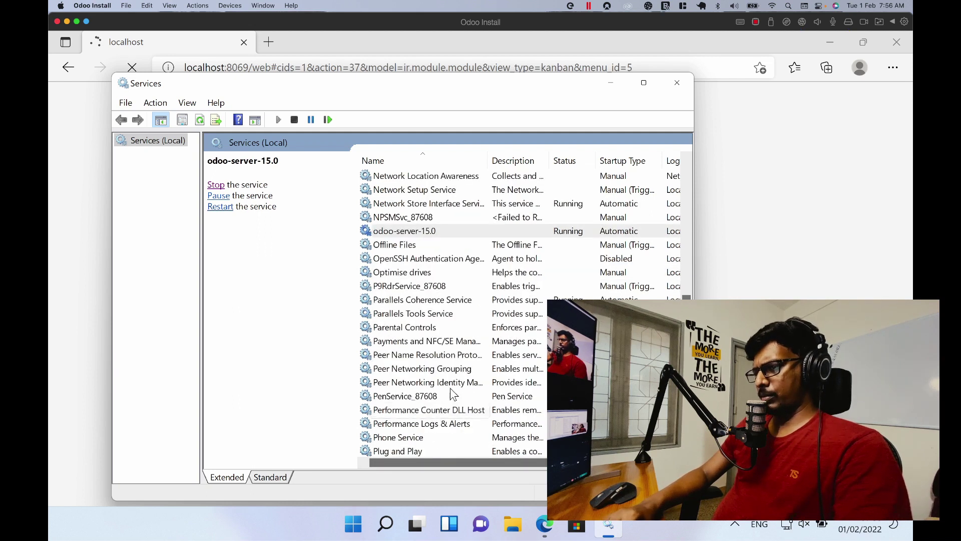
pyautogui.scroll(-1, 451, 389)
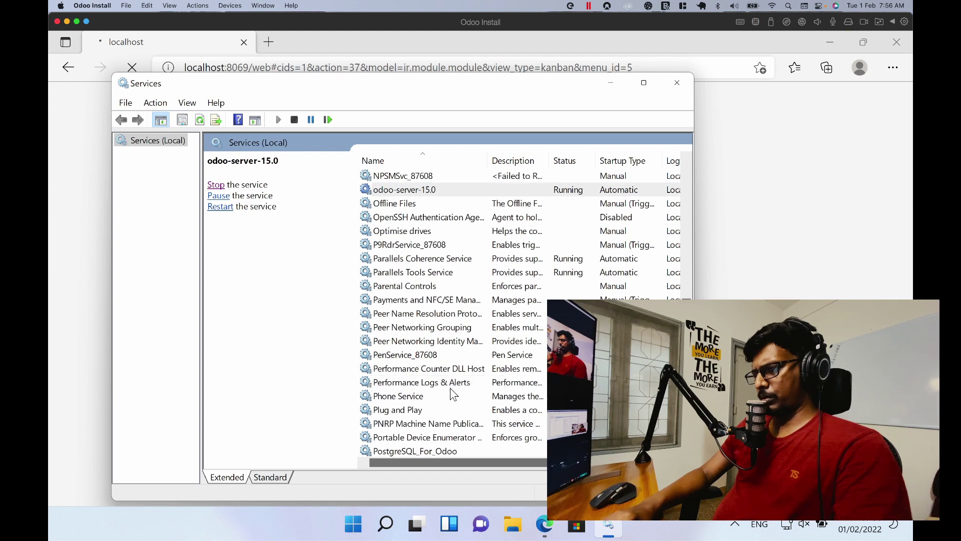
pyautogui.scroll(-1, 445, 416)
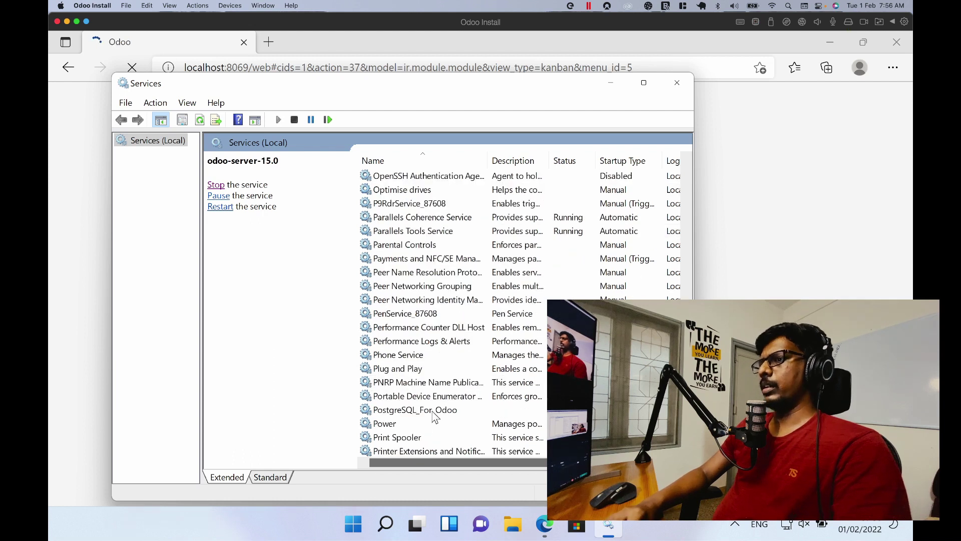
pyautogui.click(435, 413)
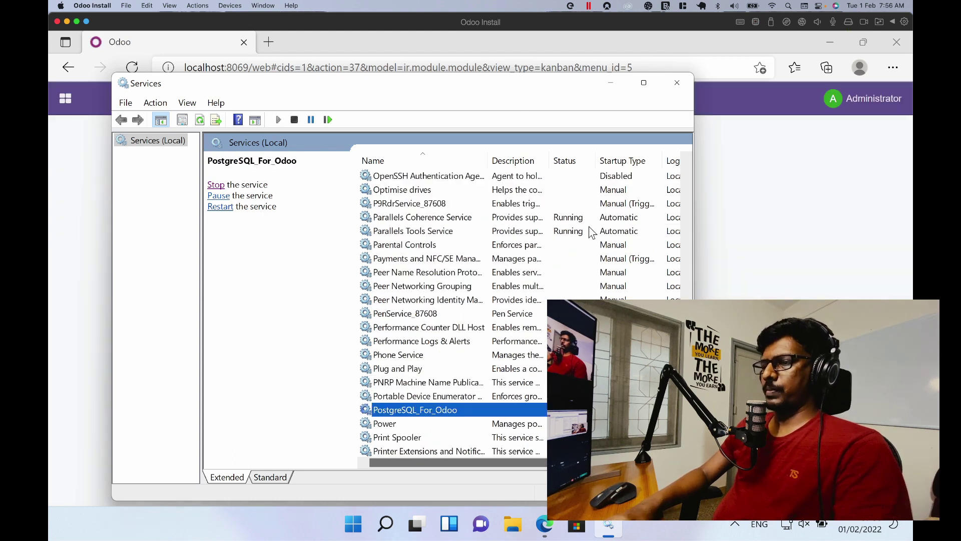
pyautogui.click(682, 83)
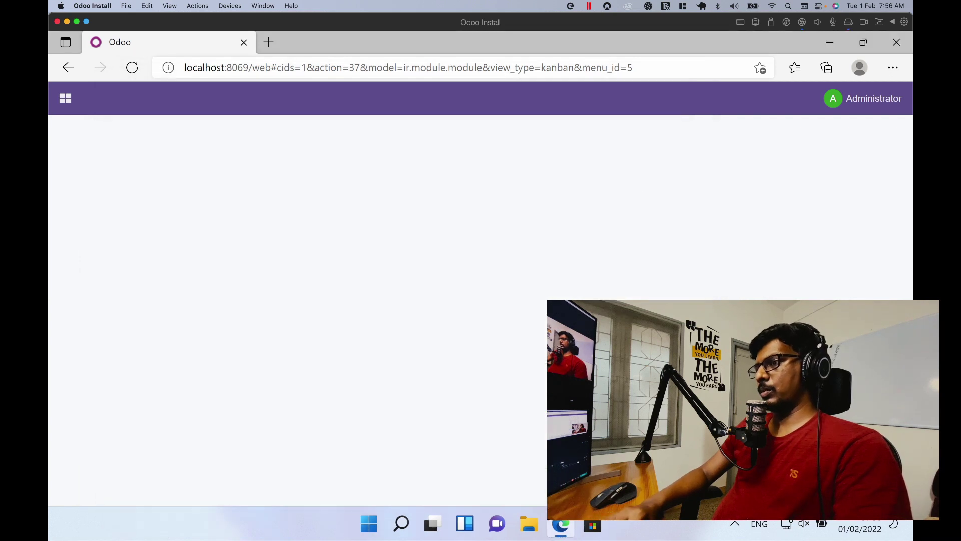
# Step: Open the Odoo main menu from the grid icon on the loaded Apps page
pyautogui.click(65, 98)
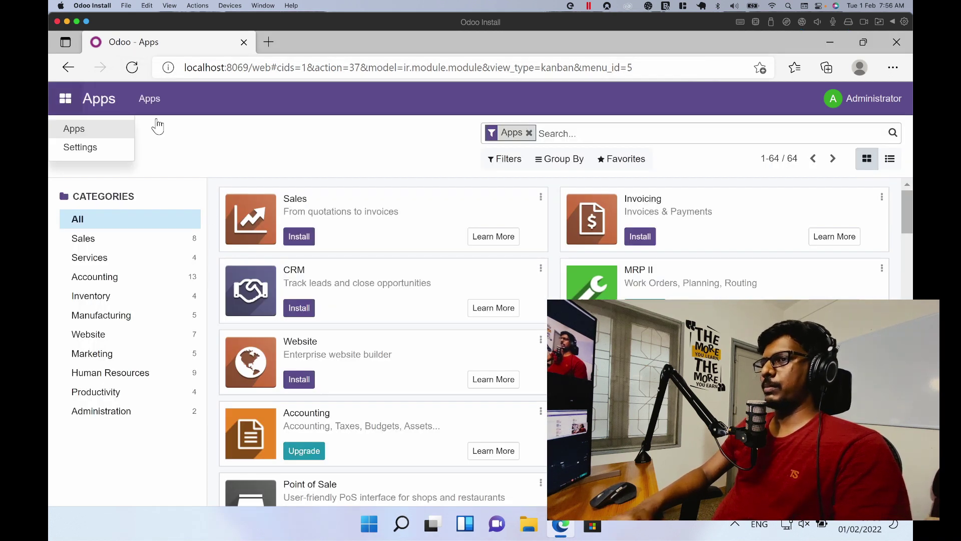